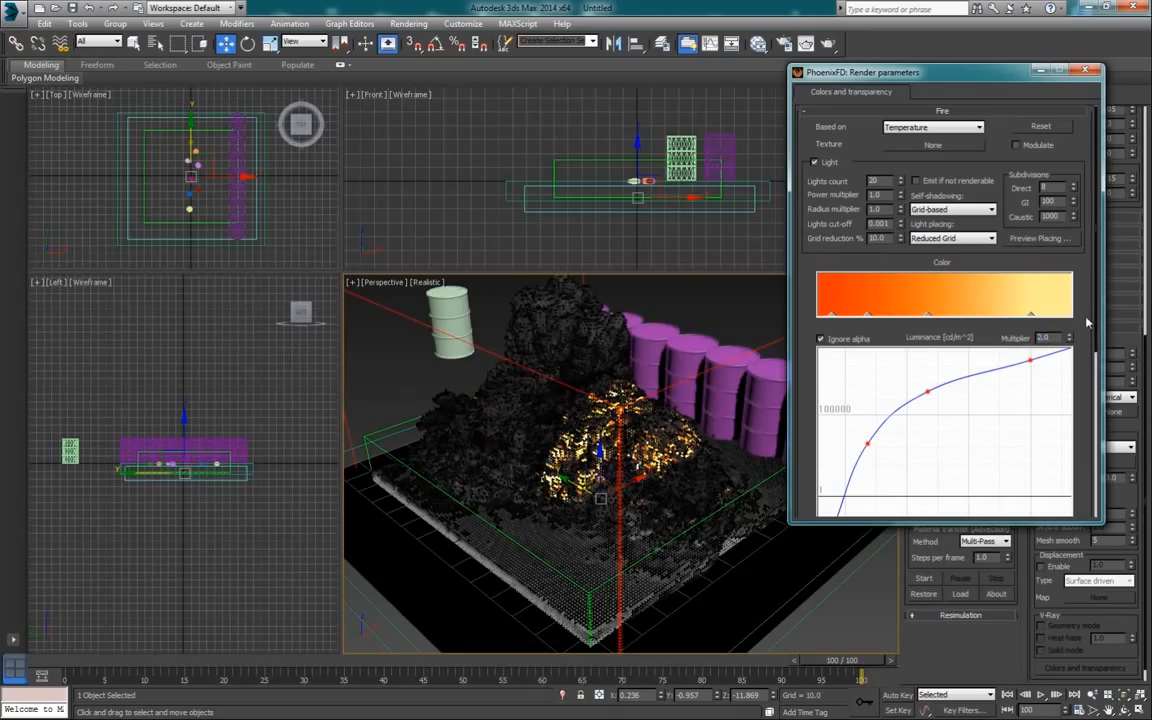
Close the Phoenix FD render parameters and play the finished simulation through the timeline in the Perspective view.
{"action": "left_click", "coordinate": [1082, 70]}
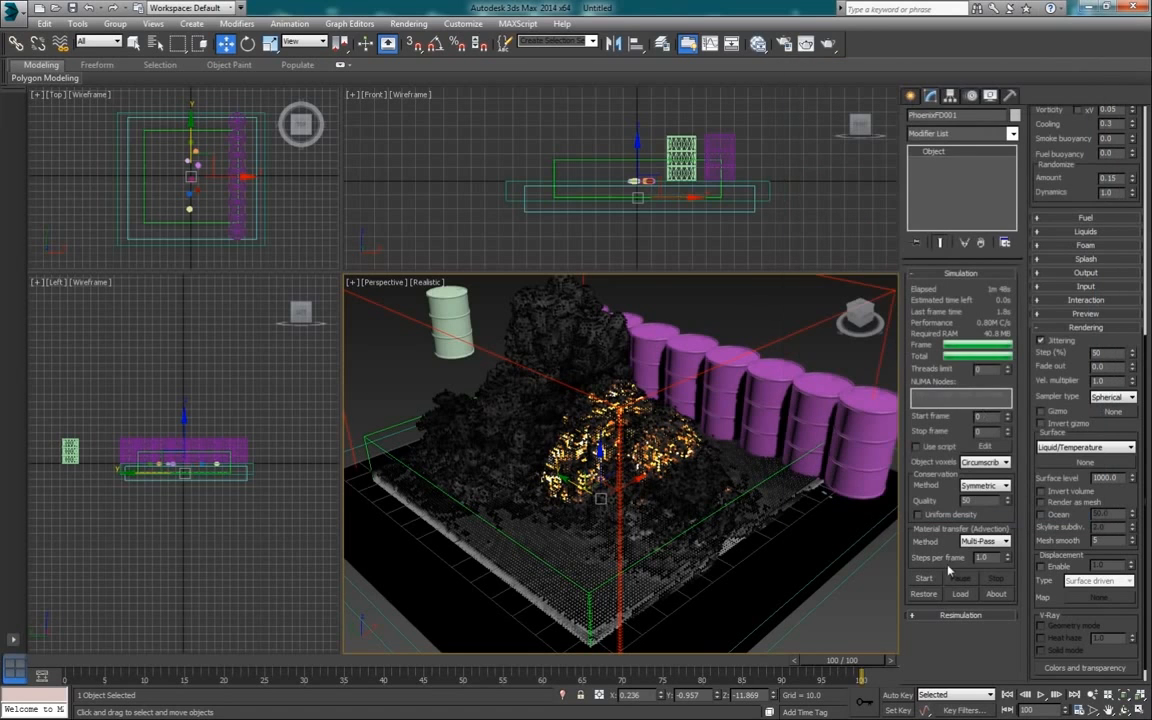
{"action": "left_click", "coordinate": [1040, 694]}
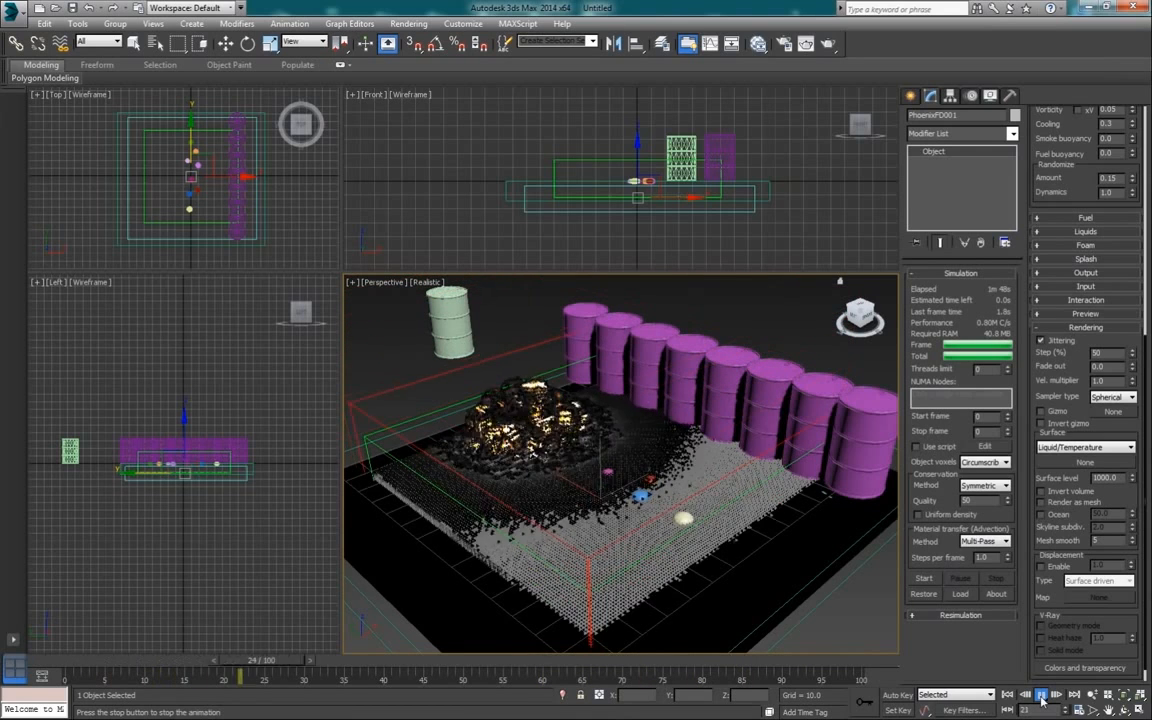
{"action": "left_click", "coordinate": [1041, 695]}
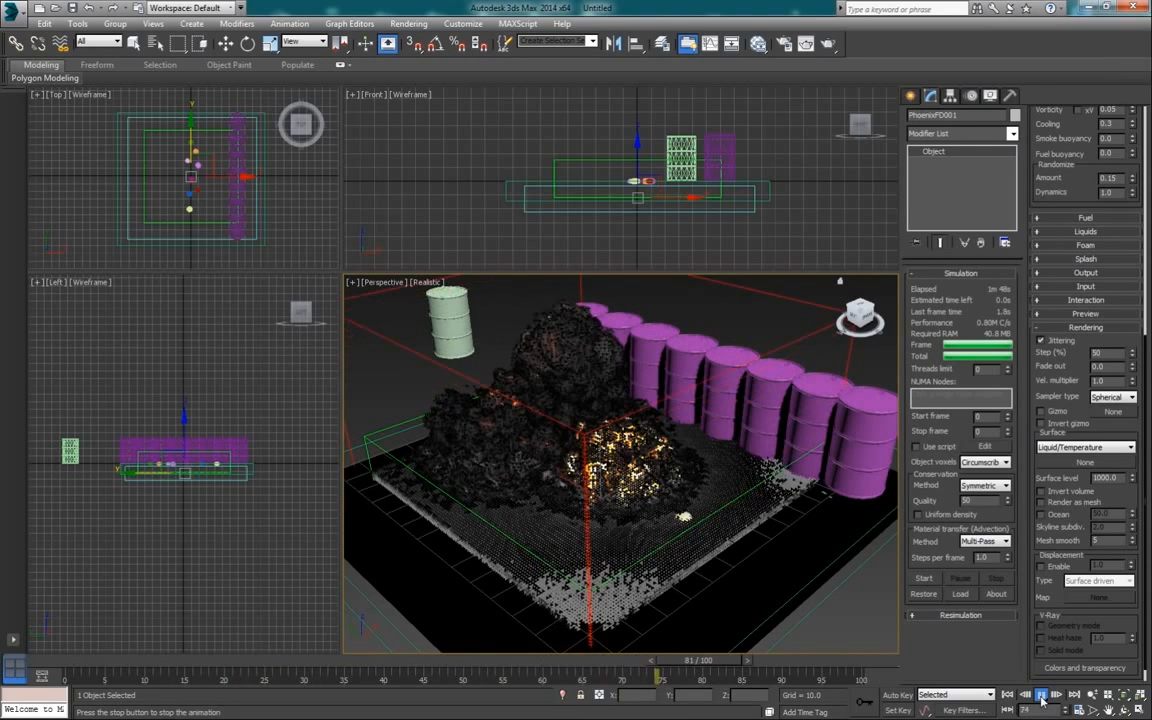
Increase the Phoenix FD grid resolution to a cell size of 0.64 and start the simulation again.
{"action": "scroll", "coordinate": [1042, 197], "scroll_direction": "up", "scroll_amount": 5}
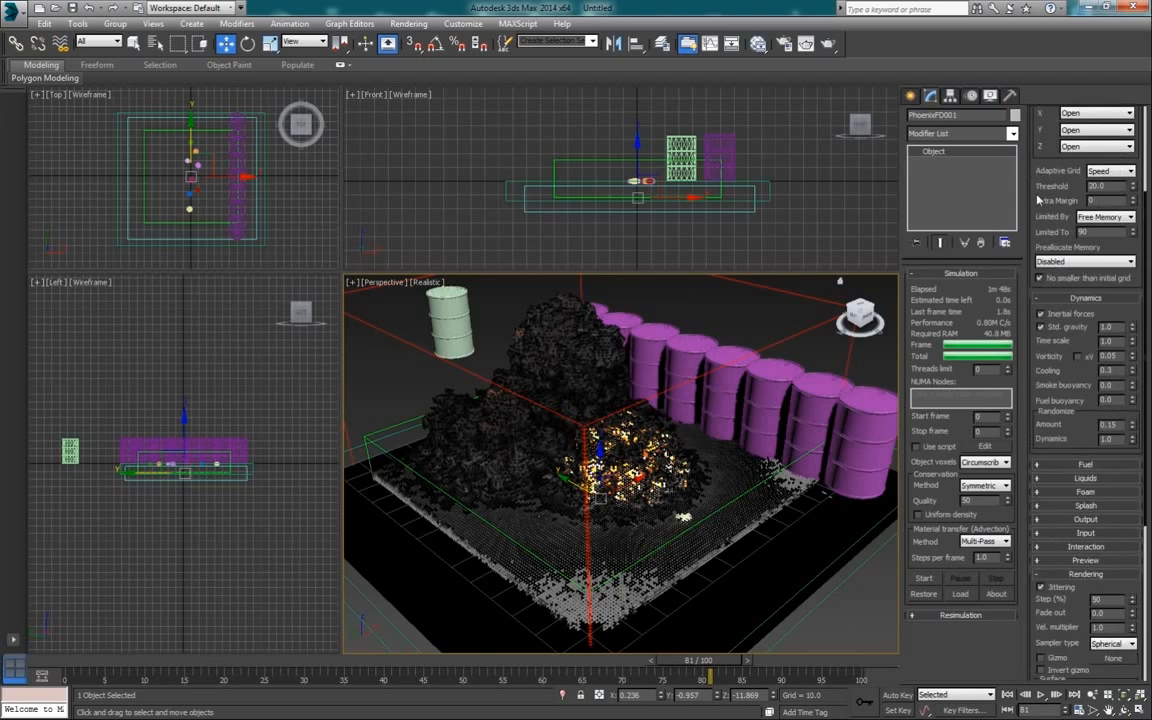
{"action": "left_click", "coordinate": [1069, 214]}
{"action": "left_click", "coordinate": [924, 580]}
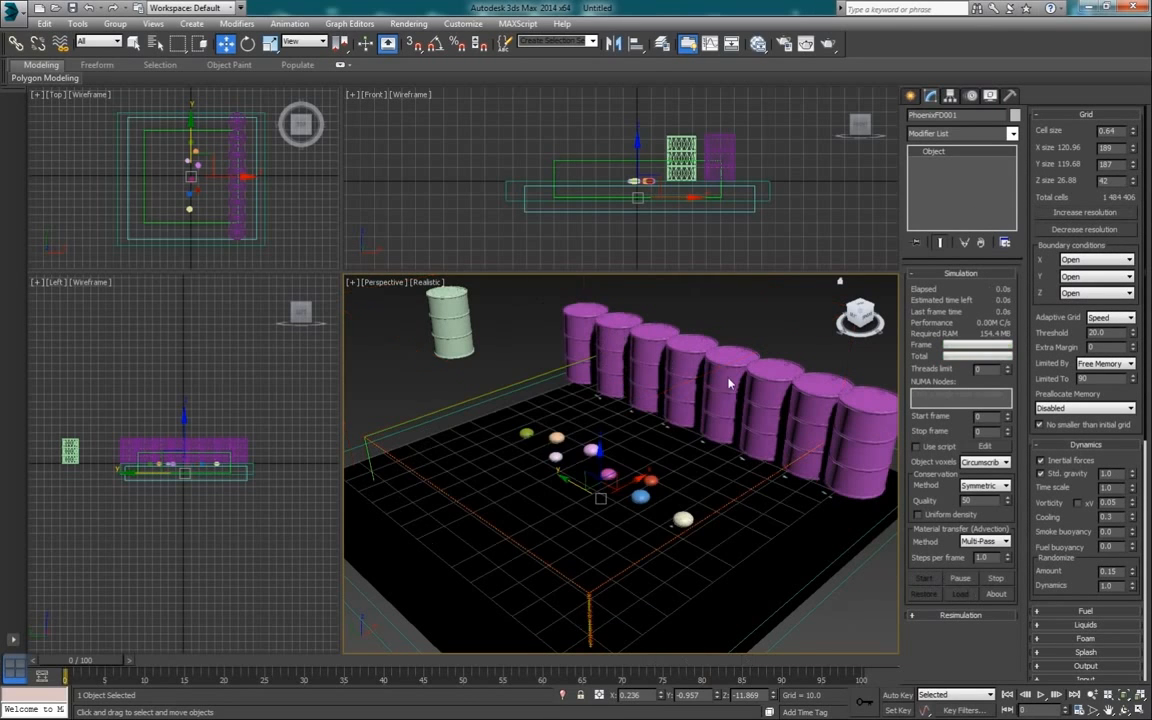
{"action": "double_click", "coordinate": [1096, 133]}
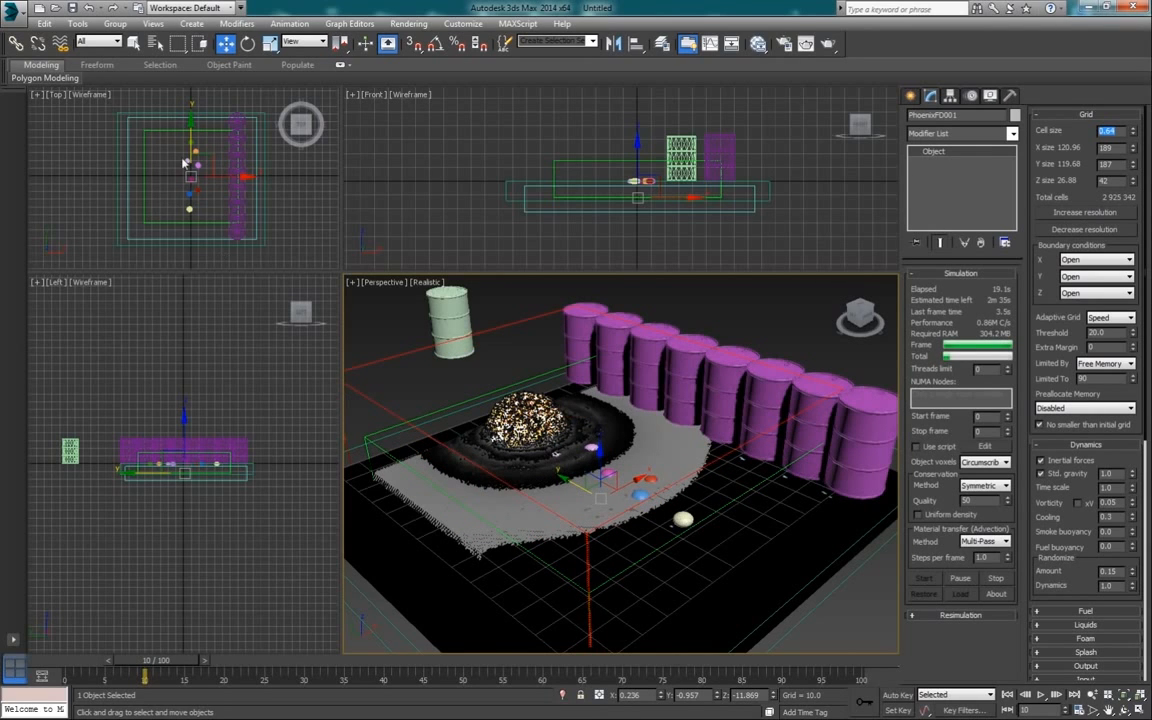
Inspect the running fire simulation in the Front, Top and Perspective views.
{"action": "left_click", "coordinate": [618, 176]}
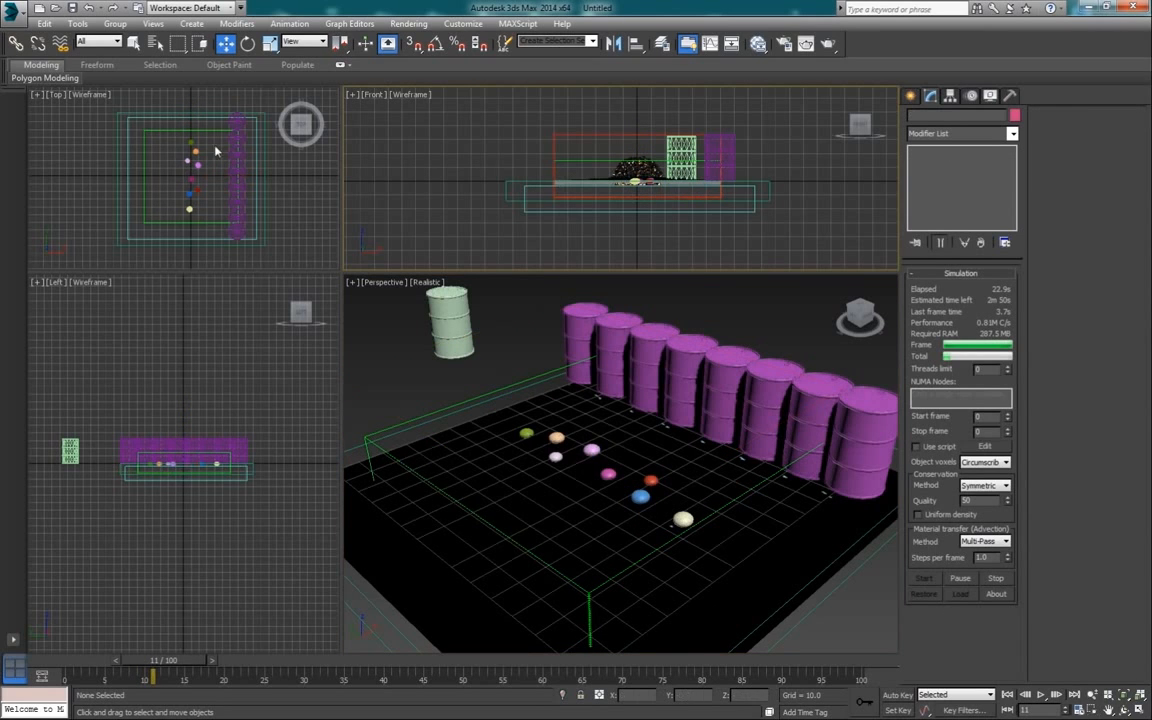
{"action": "left_click", "coordinate": [179, 144]}
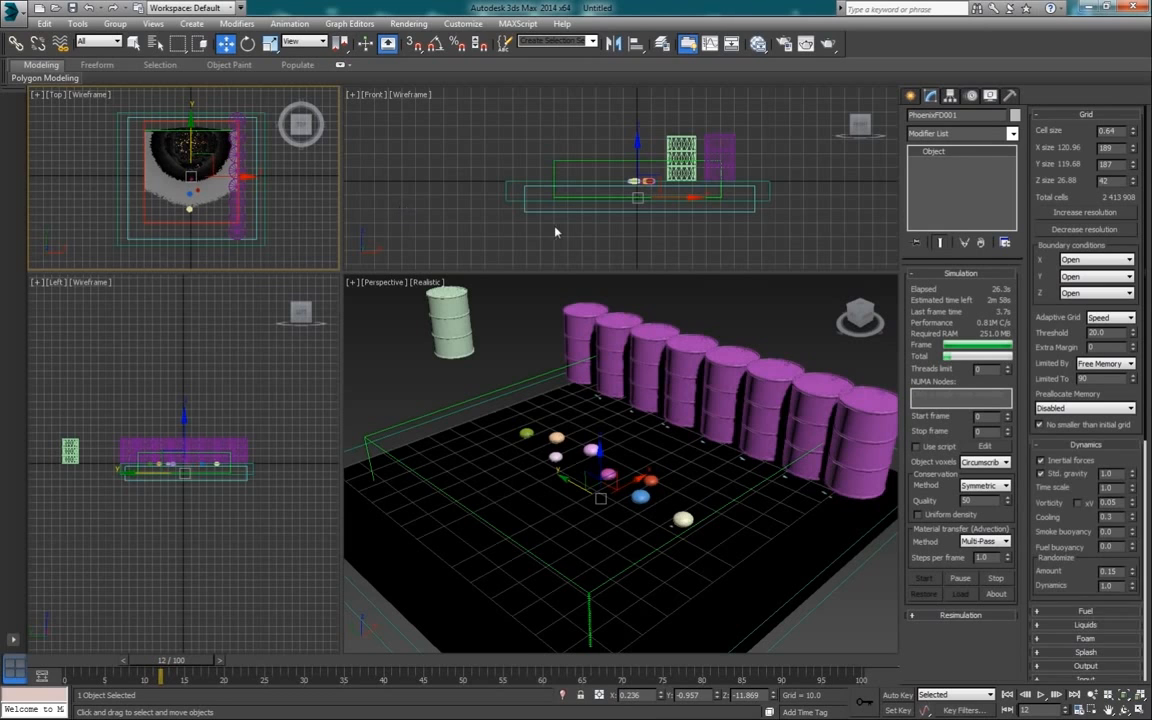
{"action": "left_click", "coordinate": [548, 383]}
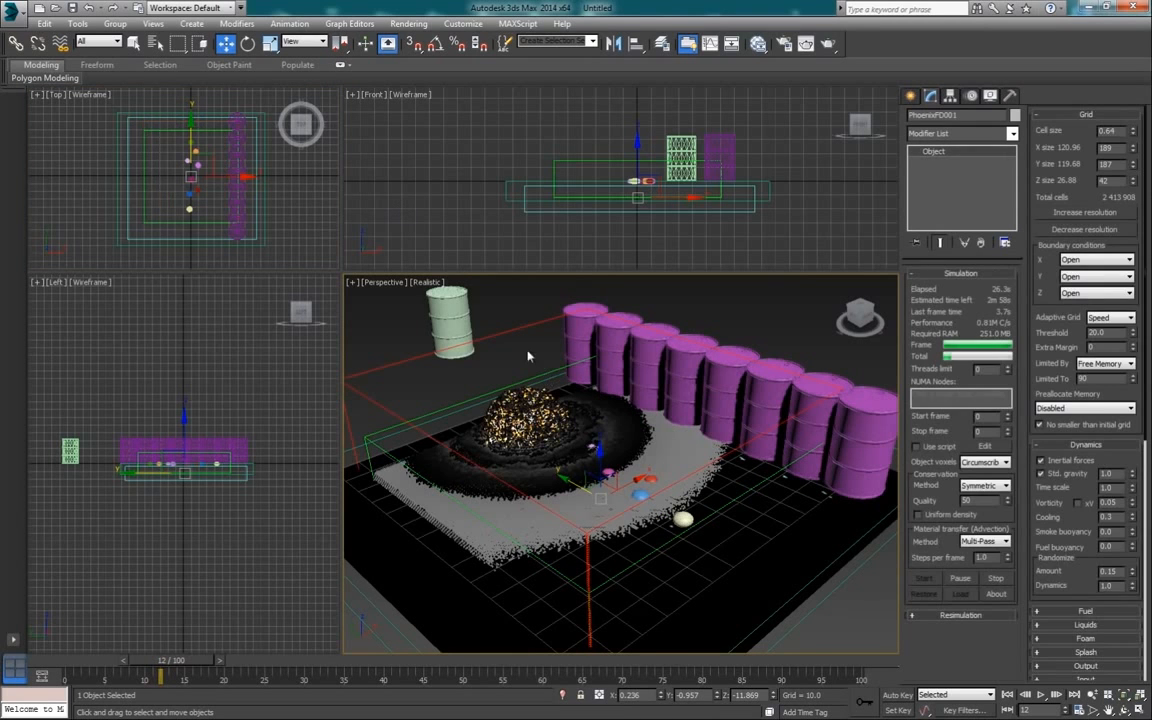
{"action": "left_click", "coordinate": [684, 524]}
{"action": "right_click", "coordinate": [685, 525]}
{"action": "left_click", "coordinate": [705, 538]}
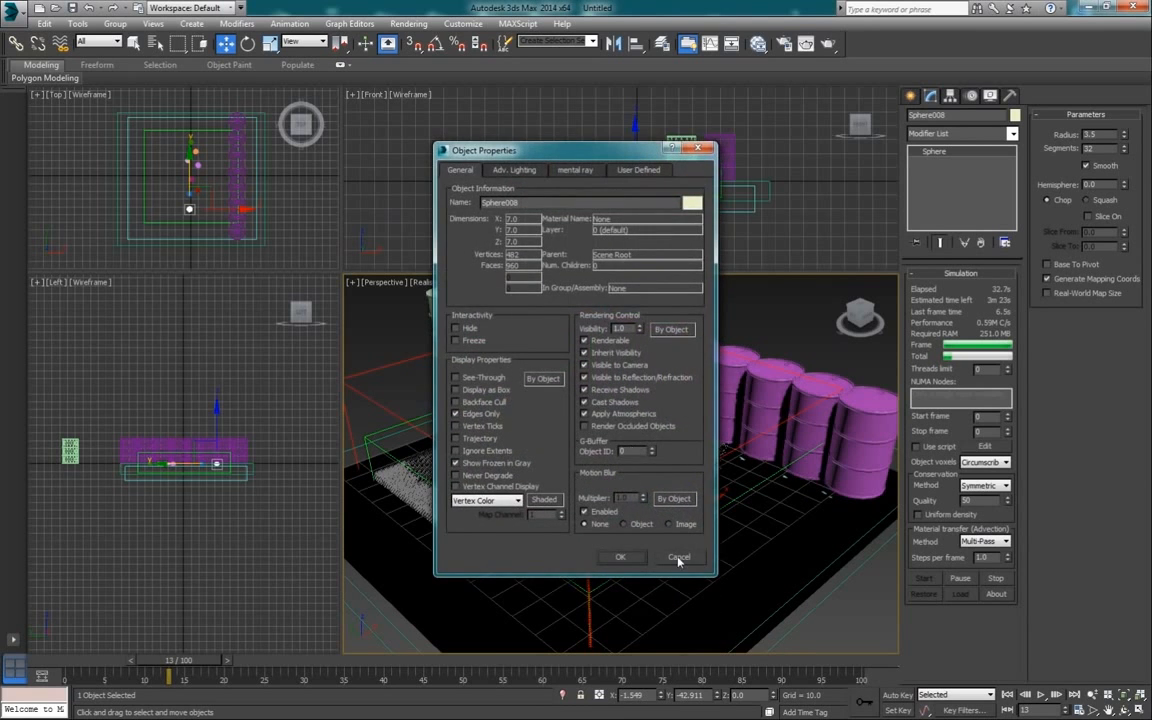
{"action": "left_click", "coordinate": [677, 557]}
Select all eight spheres in the Front view and turn off Renderable in their object properties.
{"action": "right_click", "coordinate": [591, 191]}
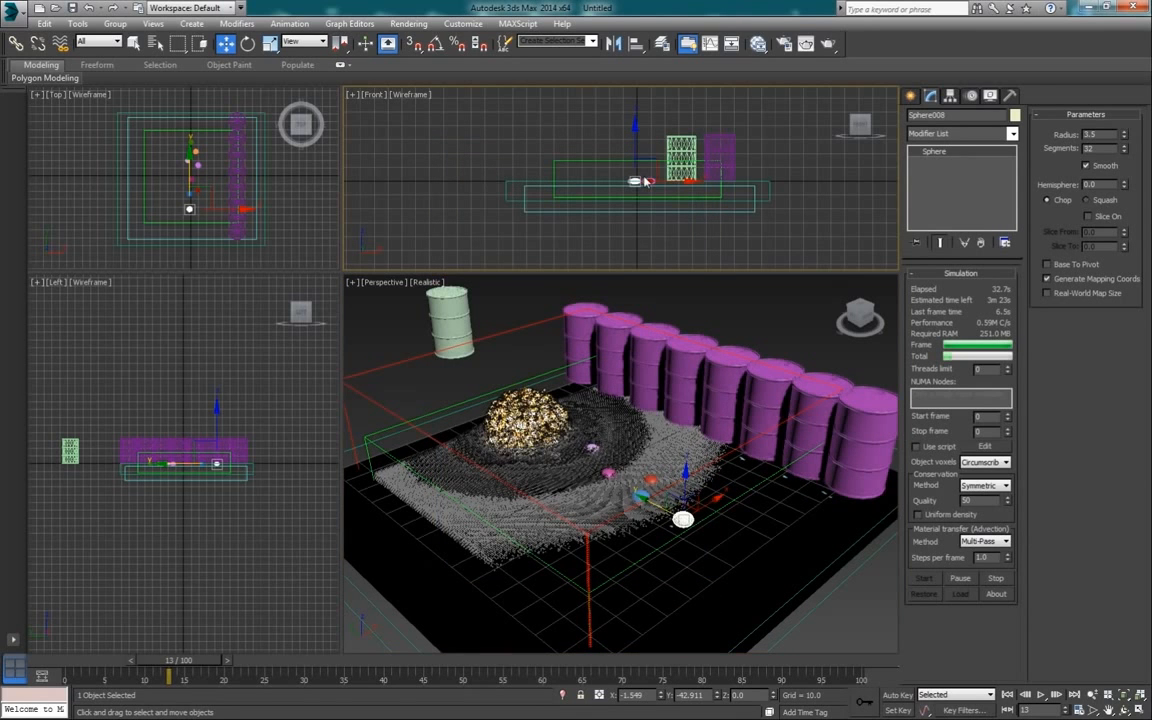
{"action": "left_click", "coordinate": [645, 181]}
{"action": "scroll", "coordinate": [643, 181], "scroll_direction": "up", "scroll_amount": 7}
{"action": "left_click_drag", "start_coordinate": [580, 170], "coordinate": [636, 190]}
{"action": "right_click", "coordinate": [608, 175]}
{"action": "left_click", "coordinate": [640, 250]}
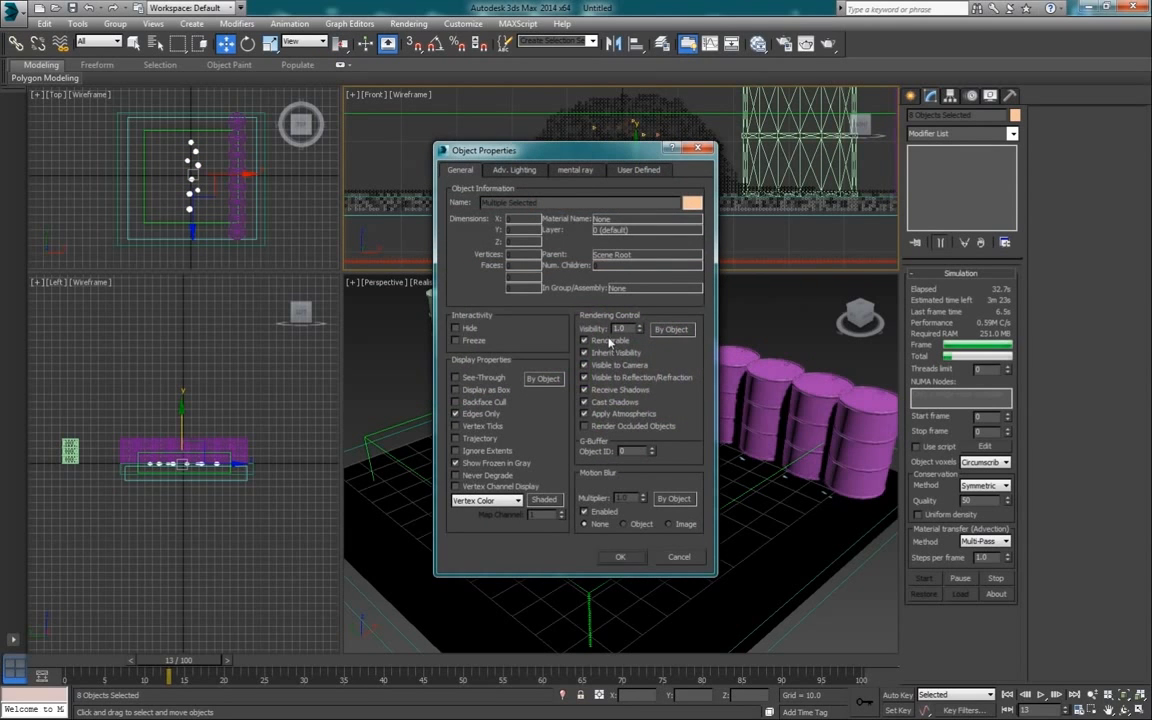
{"action": "left_click", "coordinate": [609, 341]}
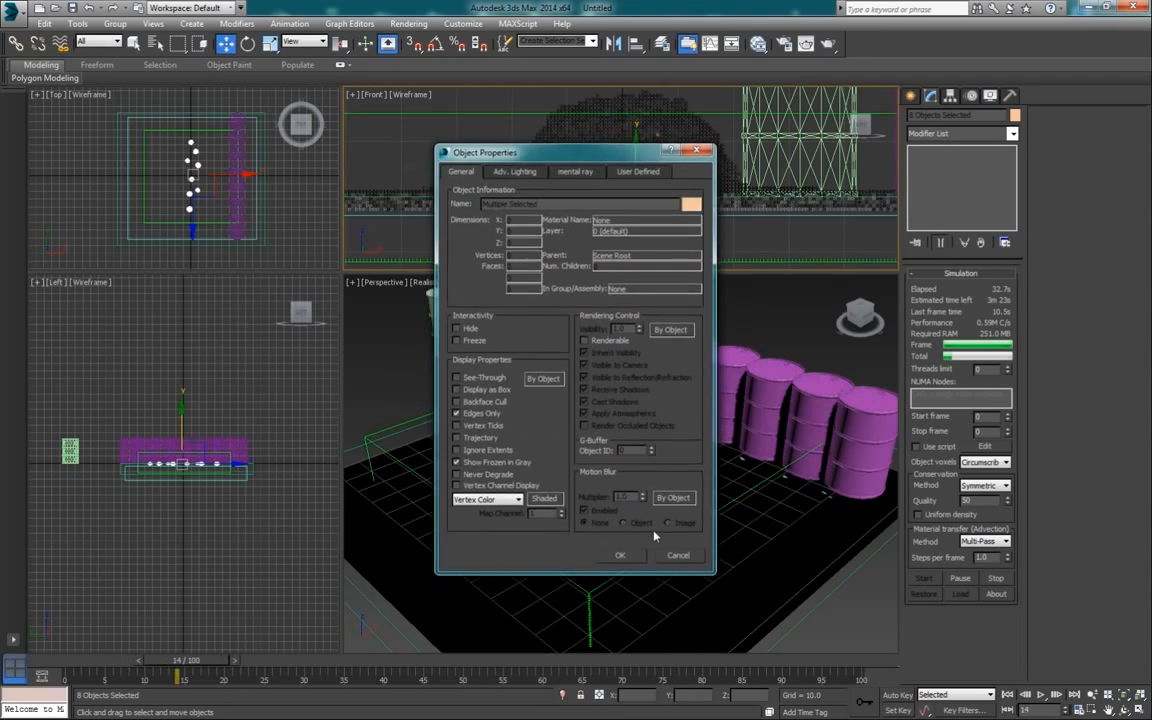
{"action": "left_click", "coordinate": [620, 557]}
Select the Phoenix FD grid, test-render the current frame from the Perspective view and close the rendered image.
{"action": "left_click", "coordinate": [559, 376]}
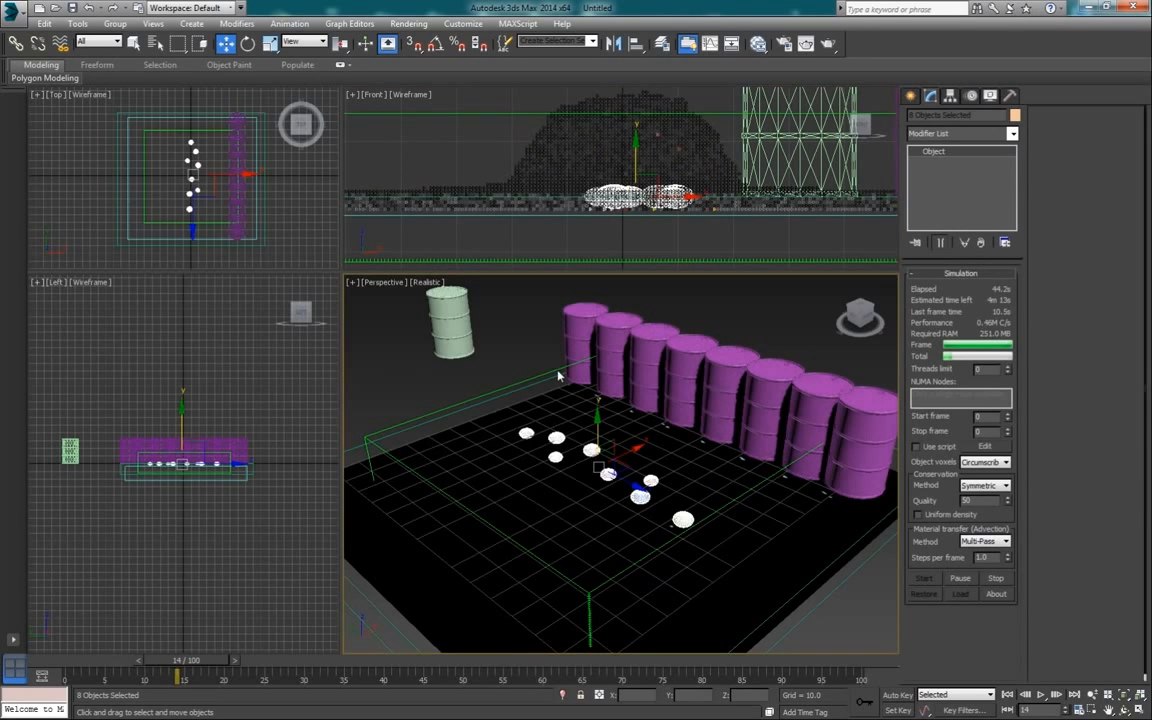
{"action": "left_click", "coordinate": [829, 44]}
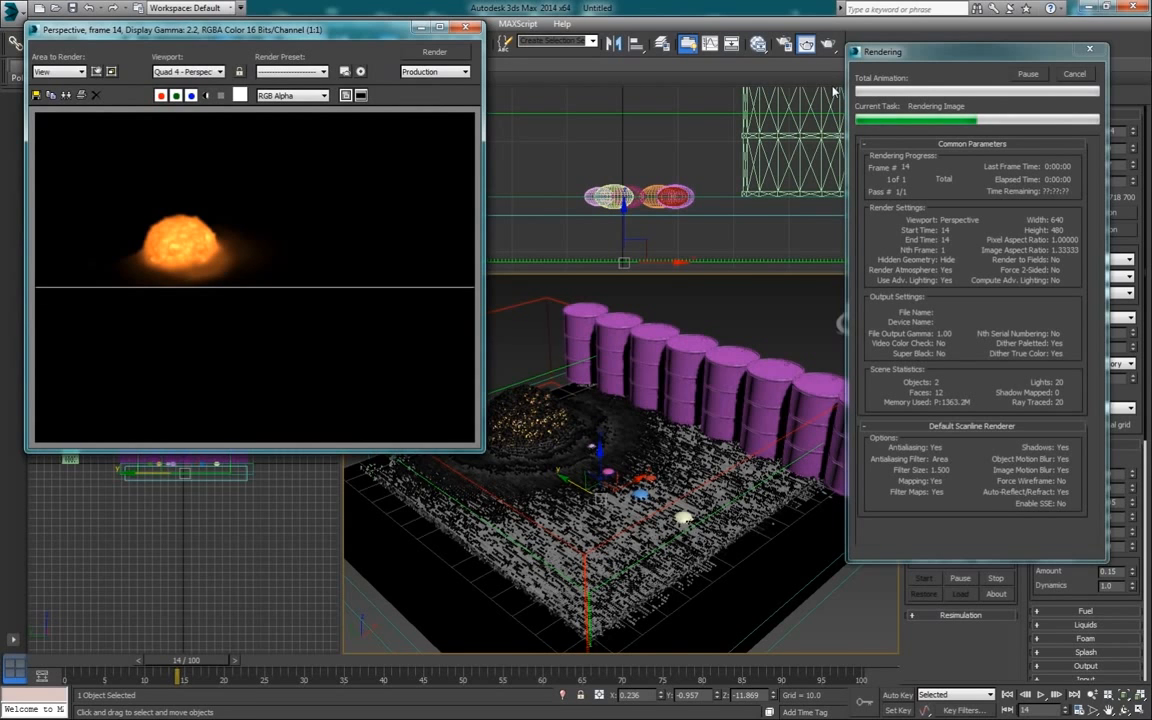
{"action": "left_click", "coordinate": [467, 30]}
Create a standard Omni light outside the ground box, near its far corner opposite the row of barrels.
{"action": "left_click", "coordinate": [910, 95]}
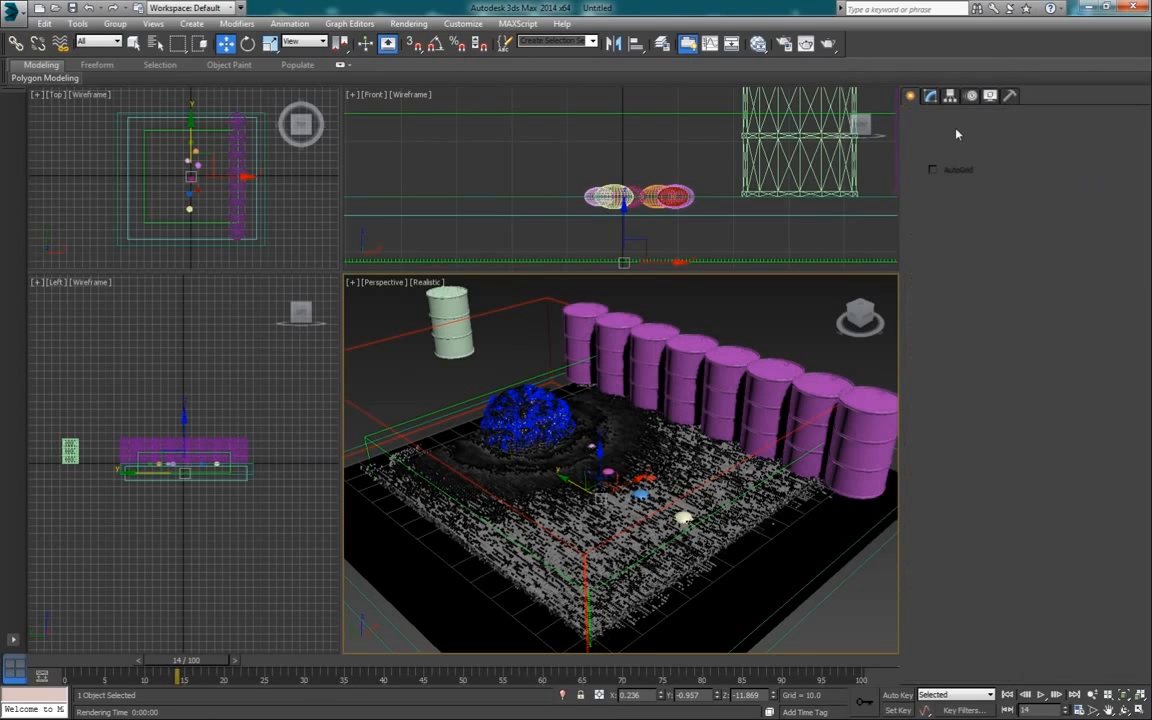
{"action": "left_click", "coordinate": [931, 117]}
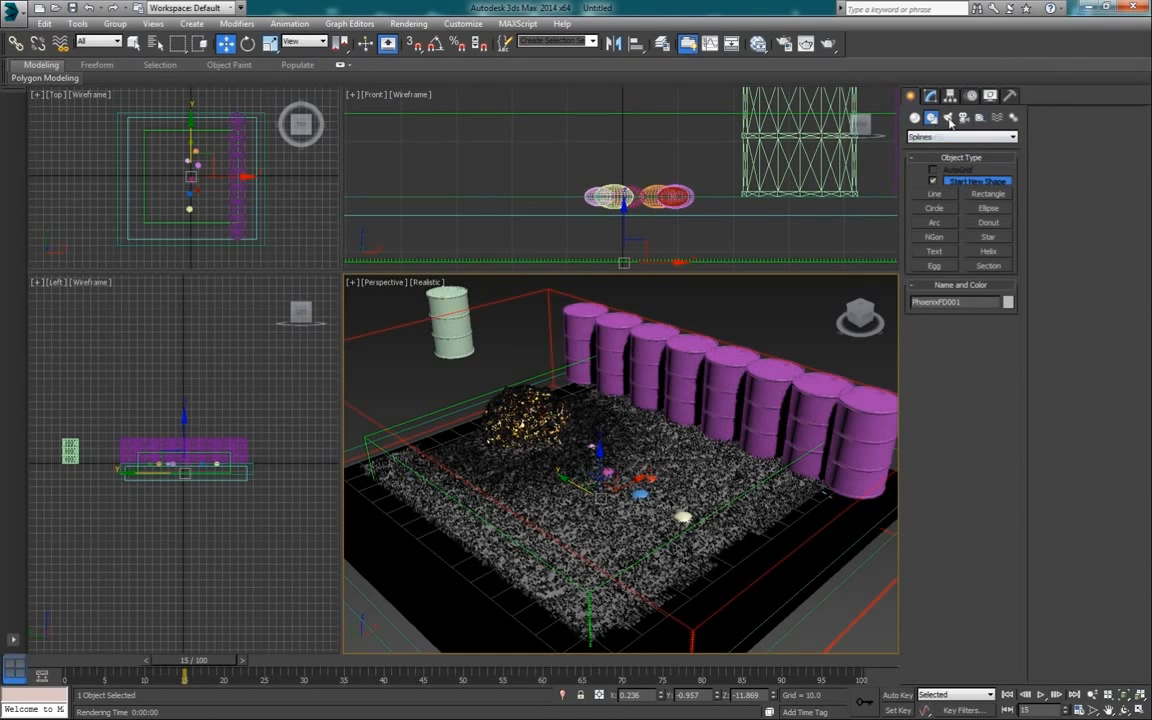
{"action": "left_click", "coordinate": [949, 117]}
{"action": "left_click", "coordinate": [960, 136]}
{"action": "left_click", "coordinate": [935, 152]}
{"action": "left_click", "coordinate": [935, 212]}
{"action": "middle_click_drag", "start_coordinate": [640, 440], "coordinate": [432, 441], "text": "alt"}
{"action": "left_click", "coordinate": [351, 496]}
{"action": "right_click", "coordinate": [351, 494]}
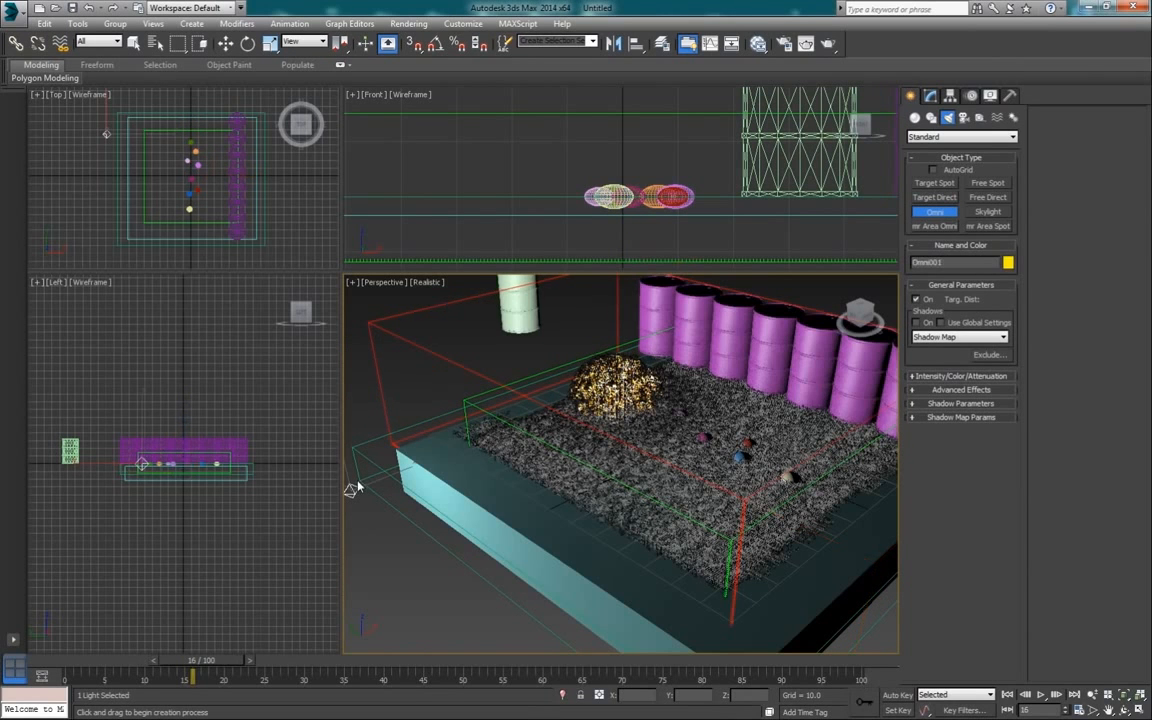
Raise the Omni light above the scene to a Z height of about 57.
{"action": "middle_click_drag", "start_coordinate": [443, 475], "coordinate": [391, 472]}
{"action": "left_click_drag", "start_coordinate": [357, 460], "coordinate": [334, 288]}
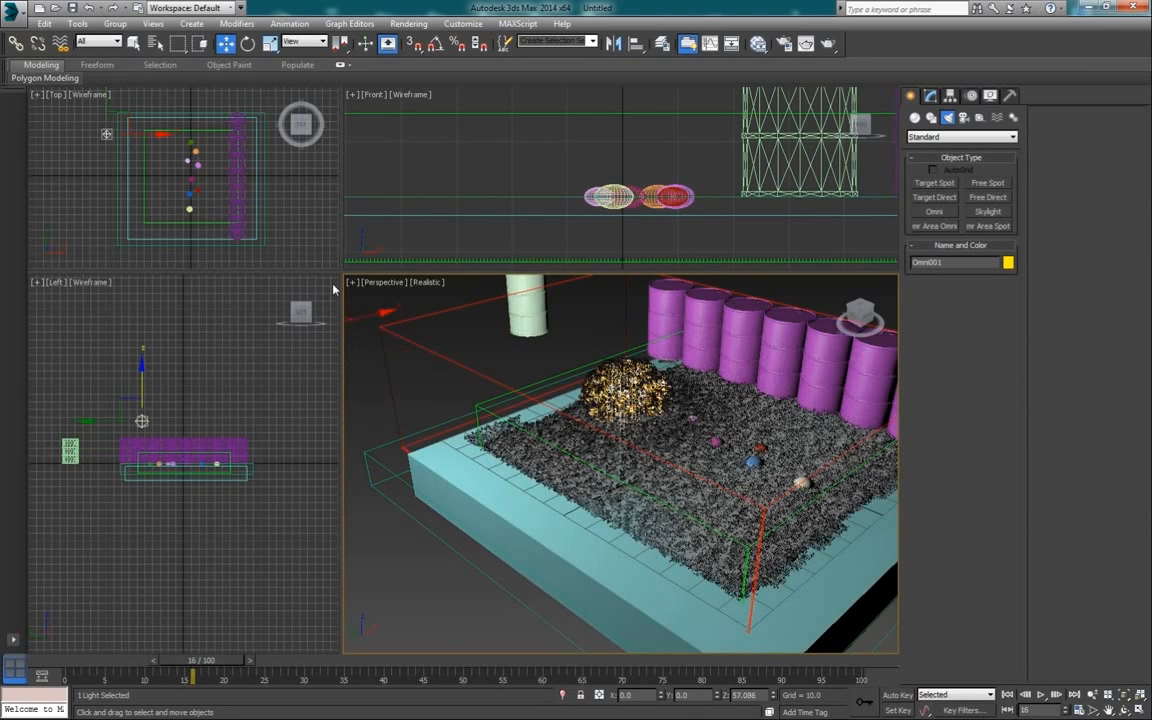
{"action": "middle_click_drag", "start_coordinate": [464, 345], "coordinate": [398, 361]}
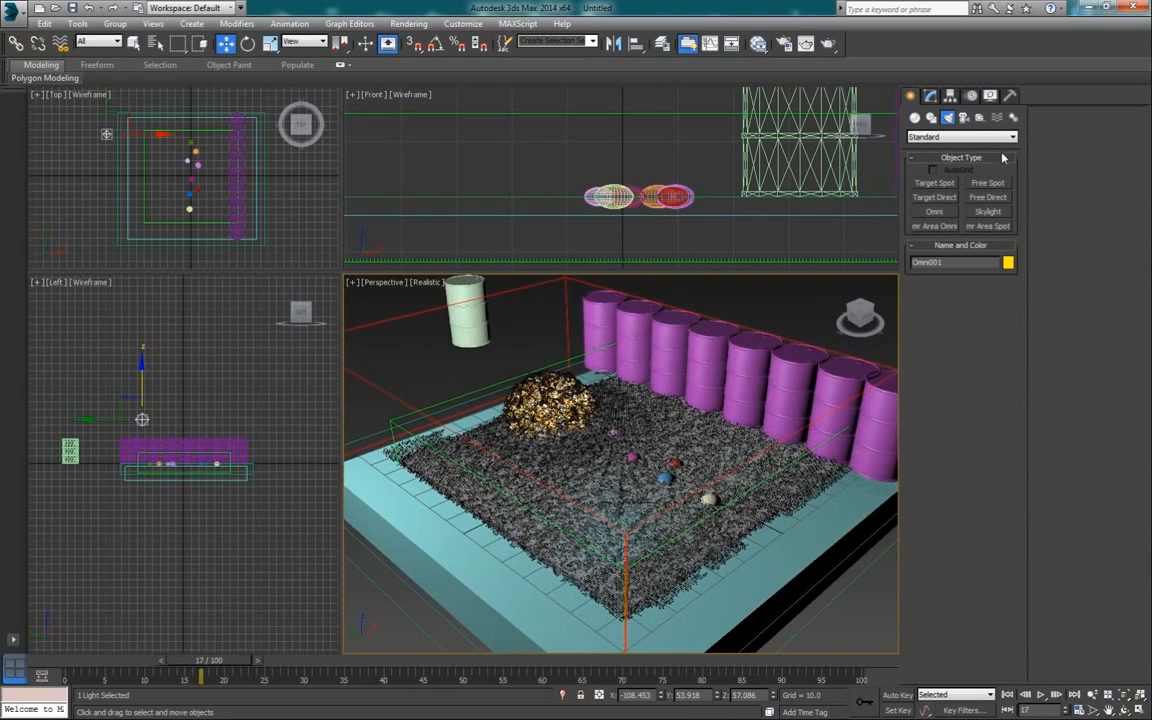
Turn on Ray Traced Shadows and Atmosphere Shadows for the Omni light, and deselect it.
{"action": "left_click", "coordinate": [933, 97]}
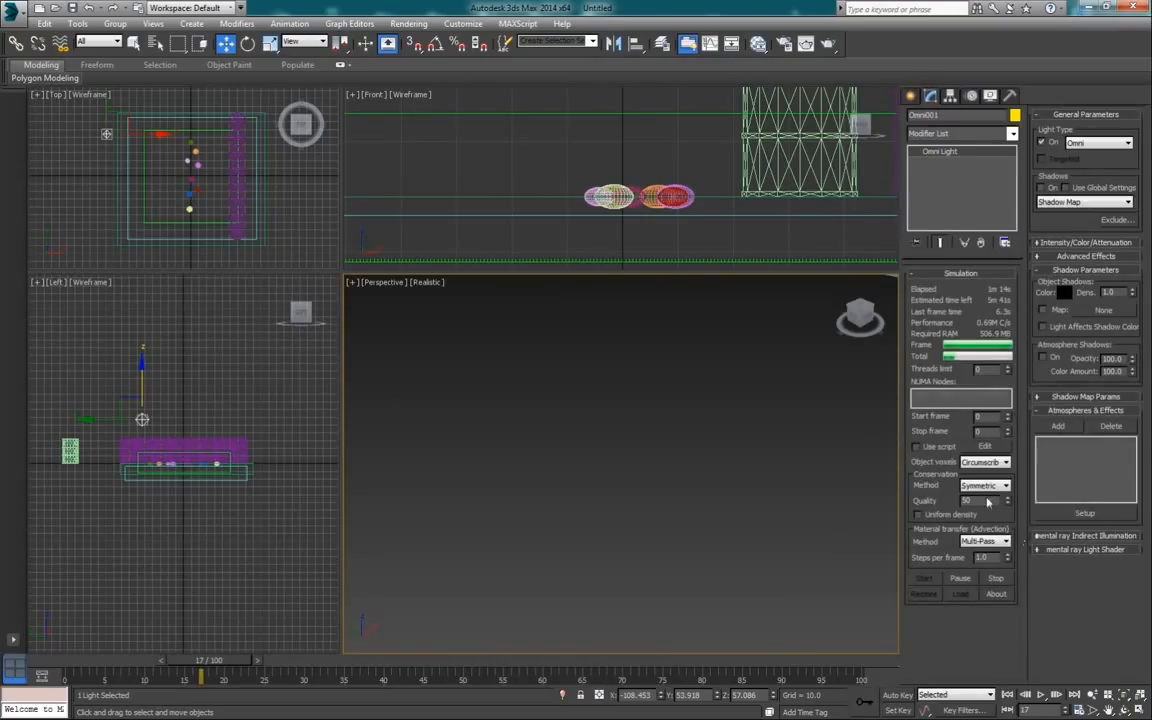
{"action": "left_click", "coordinate": [1069, 202]}
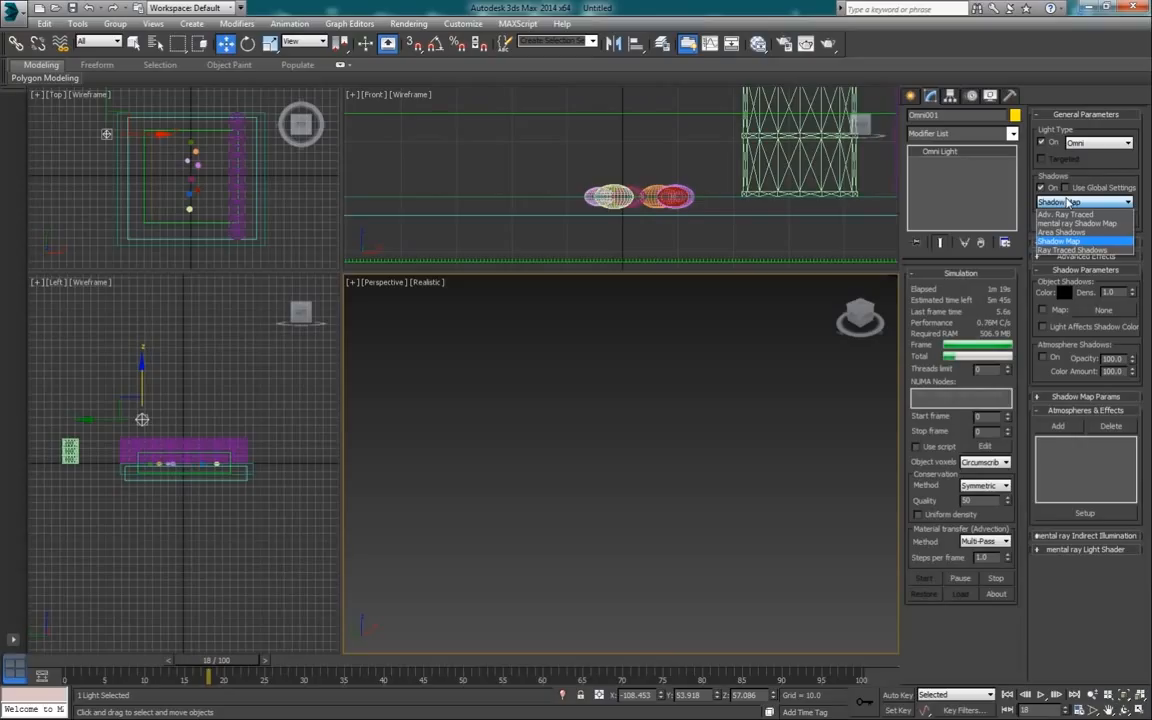
{"action": "left_click", "coordinate": [1080, 250]}
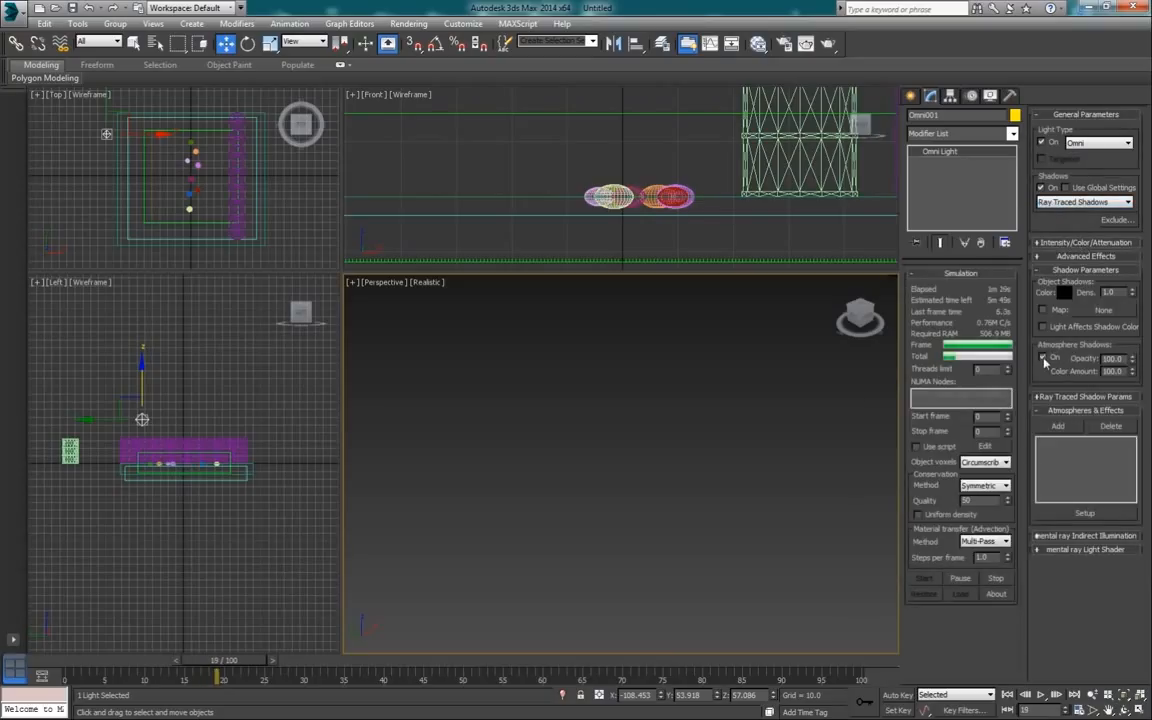
{"action": "left_click", "coordinate": [610, 470]}
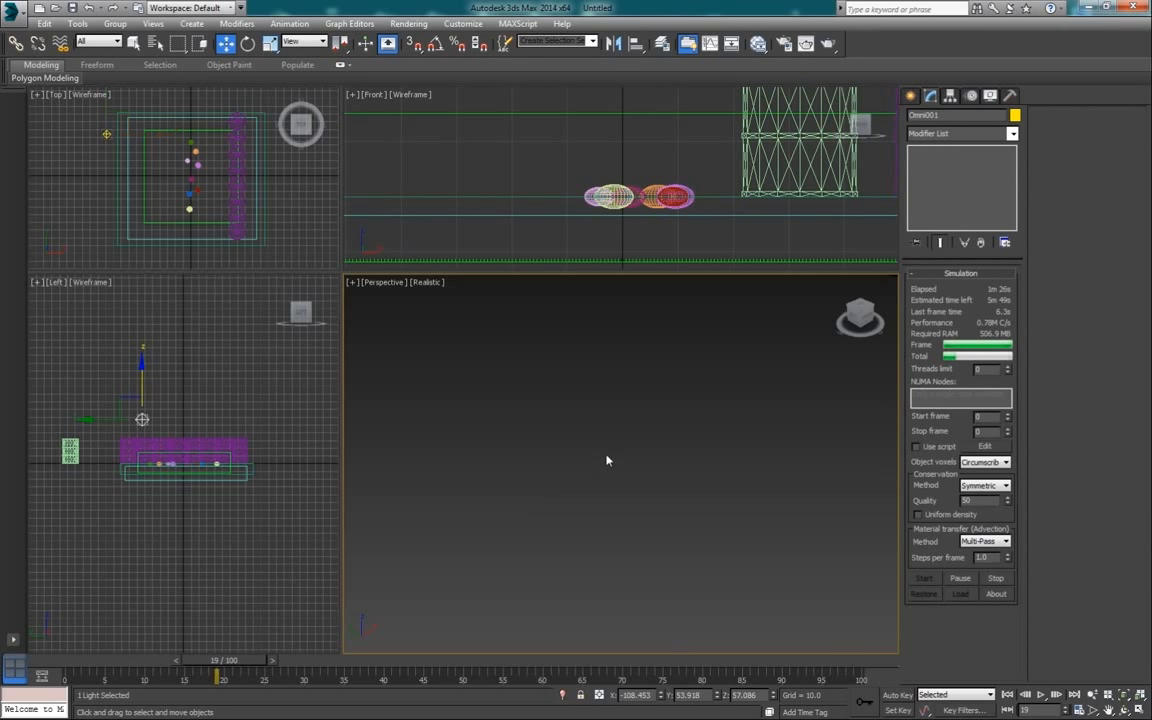
Frame the explosion in the Perspective view, test-render the lit scene and close the rendered image.
{"action": "scroll", "coordinate": [612, 455], "scroll_direction": "up", "scroll_amount": 5}
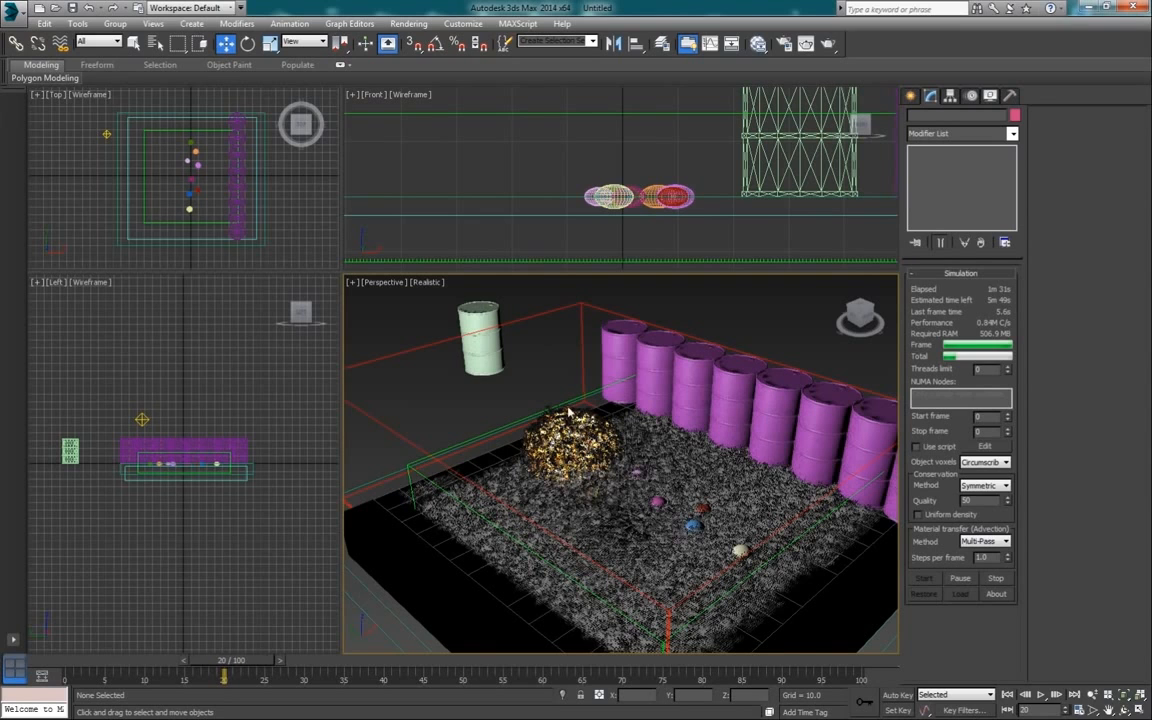
{"action": "middle_click_drag", "start_coordinate": [566, 407], "coordinate": [459, 339]}
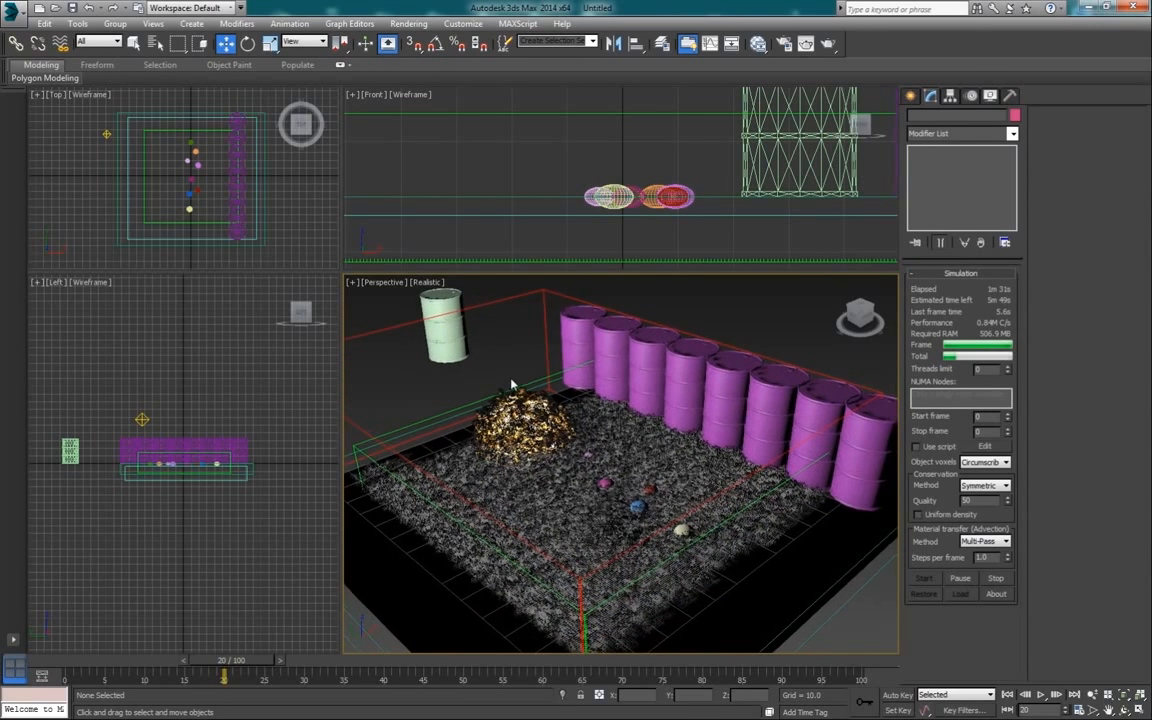
{"action": "left_click", "coordinate": [828, 44]}
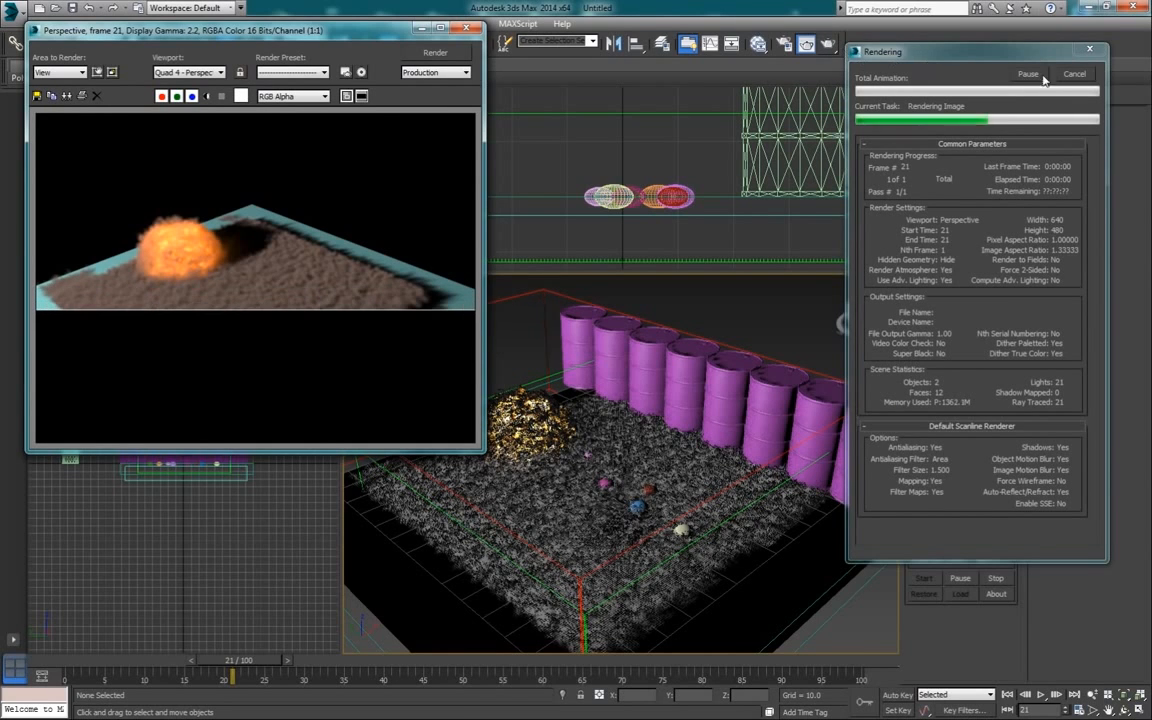
{"action": "left_click", "coordinate": [467, 29]}
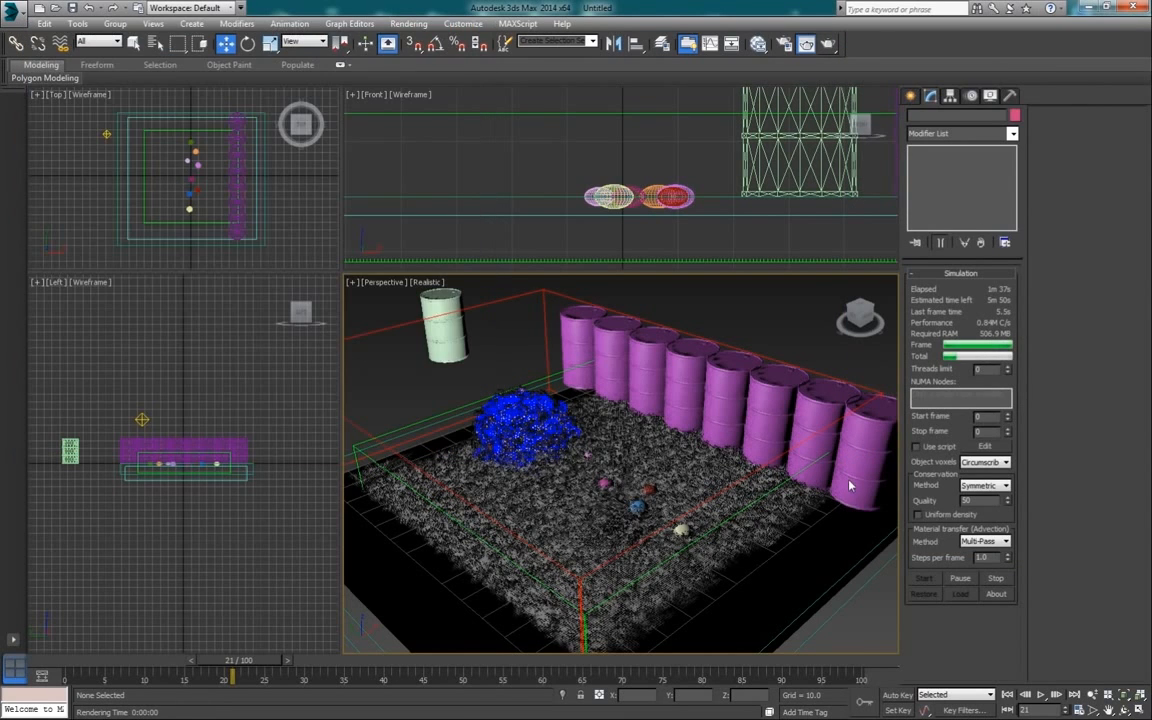
Select the Phoenix FD grid, open its Interaction settings and highlight Box002 in the exclude list.
{"action": "left_click", "coordinate": [558, 383]}
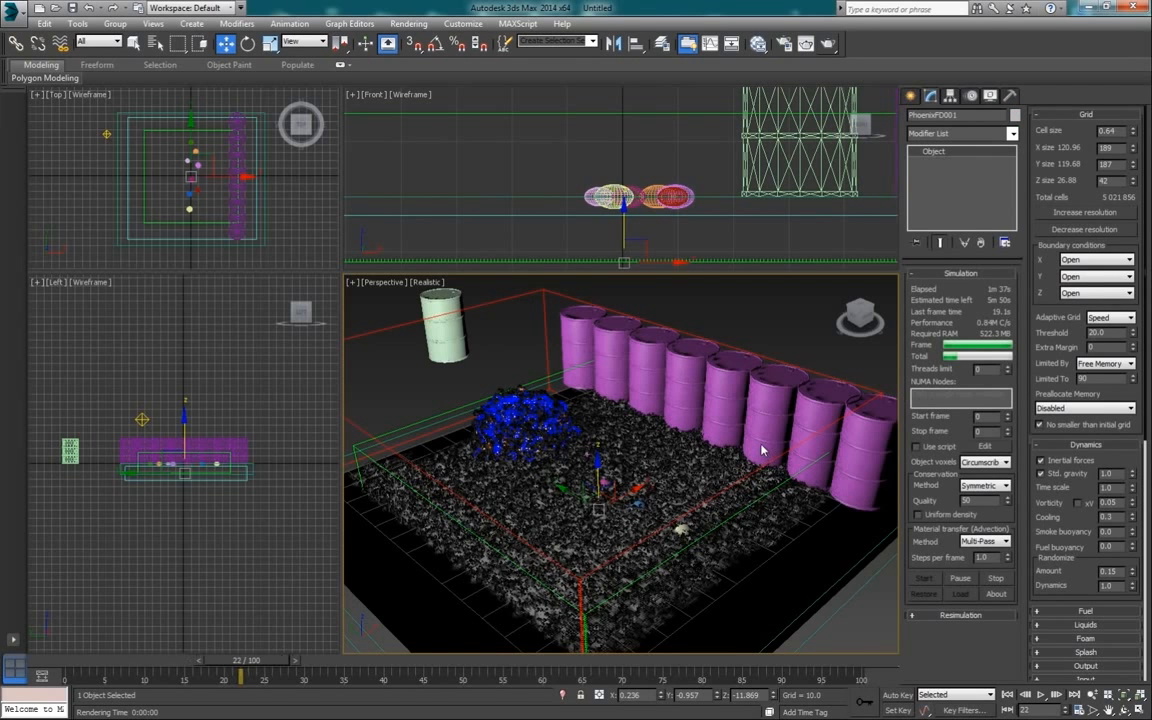
{"action": "key", "text": "z"}
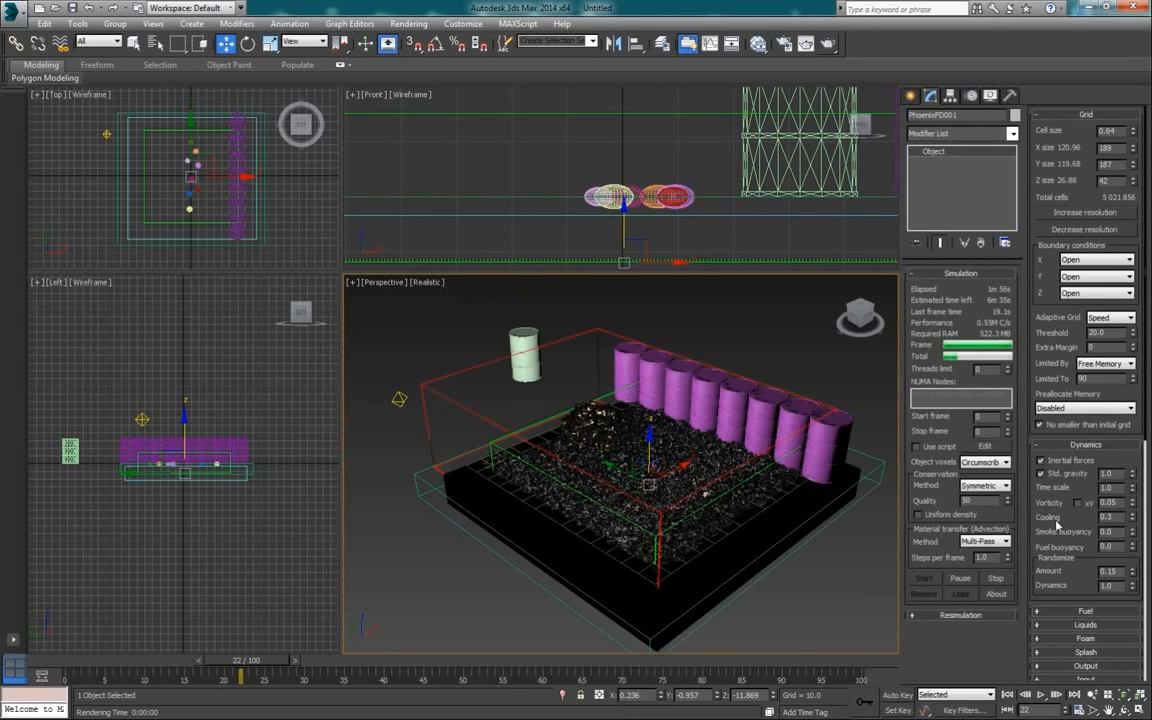
{"action": "scroll", "coordinate": [1070, 540], "scroll_direction": "down", "scroll_amount": 1}
{"action": "scroll", "coordinate": [1070, 540], "scroll_direction": "down", "scroll_amount": 3}
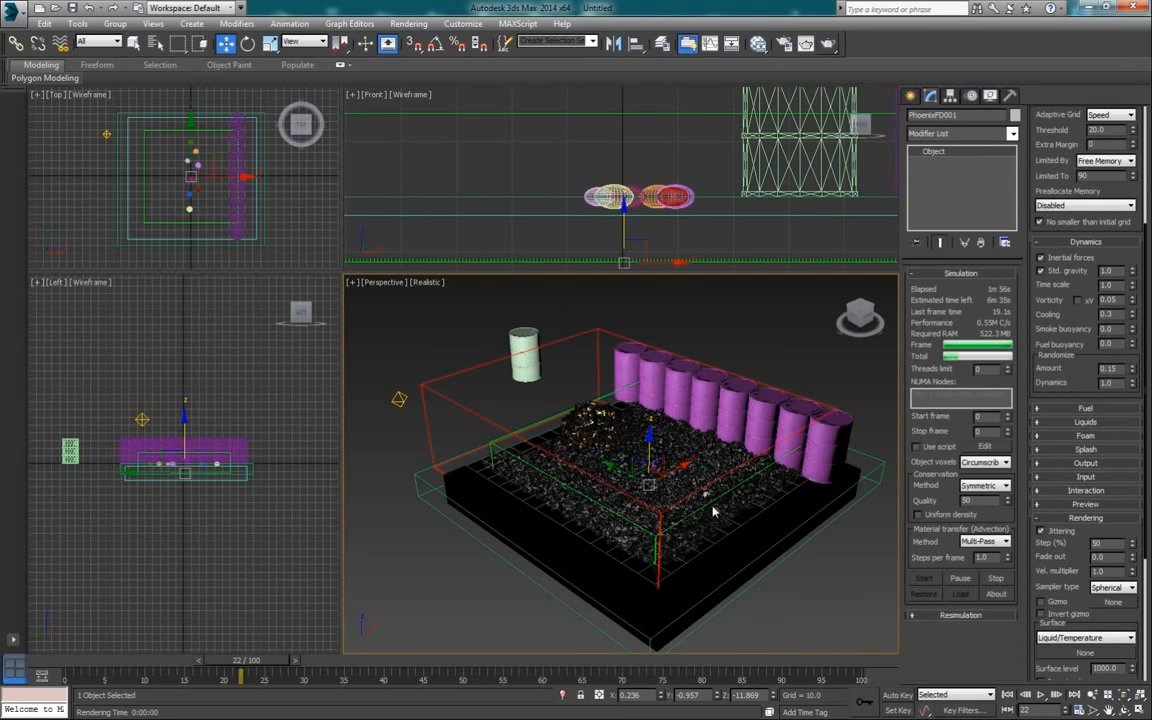
{"action": "middle_click_drag", "start_coordinate": [676, 510], "coordinate": [646, 511]}
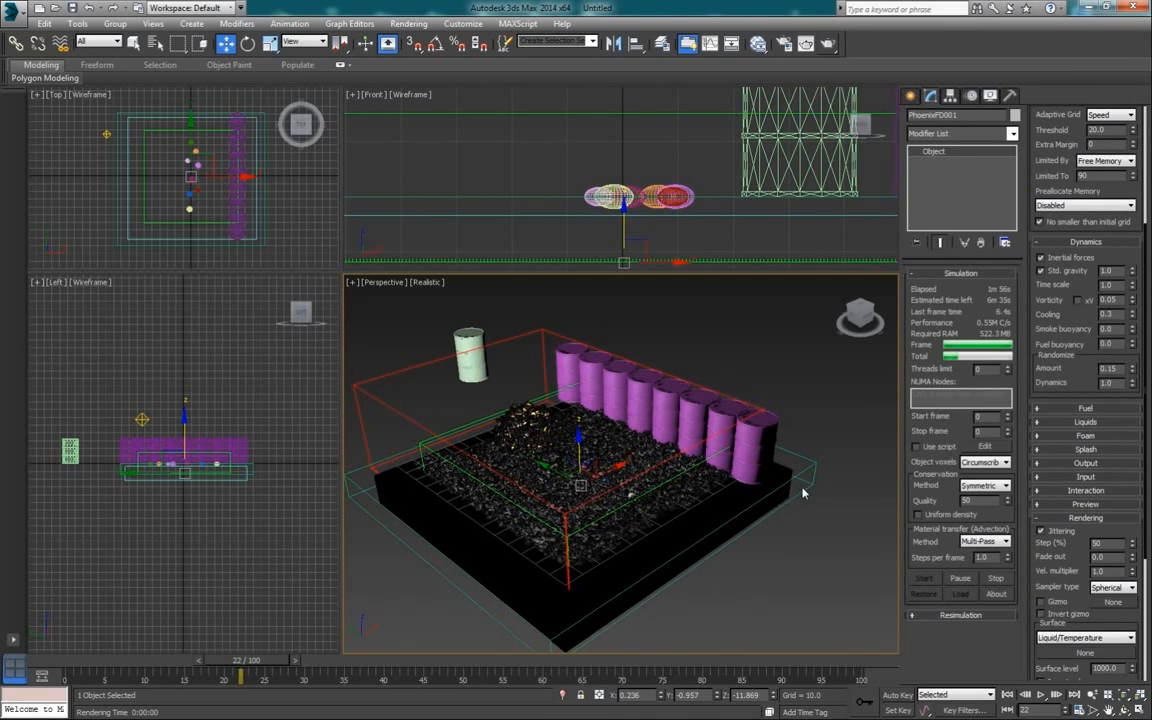
{"action": "scroll", "coordinate": [1104, 560], "scroll_direction": "down", "scroll_amount": 2}
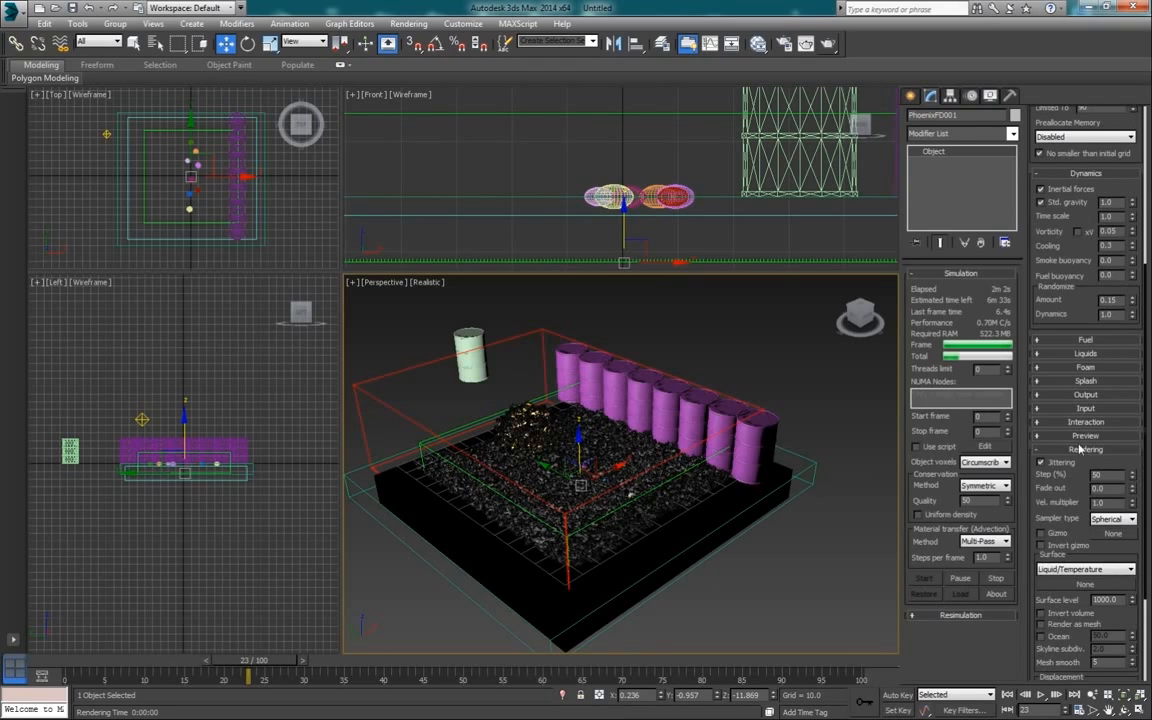
{"action": "left_click", "coordinate": [1086, 422]}
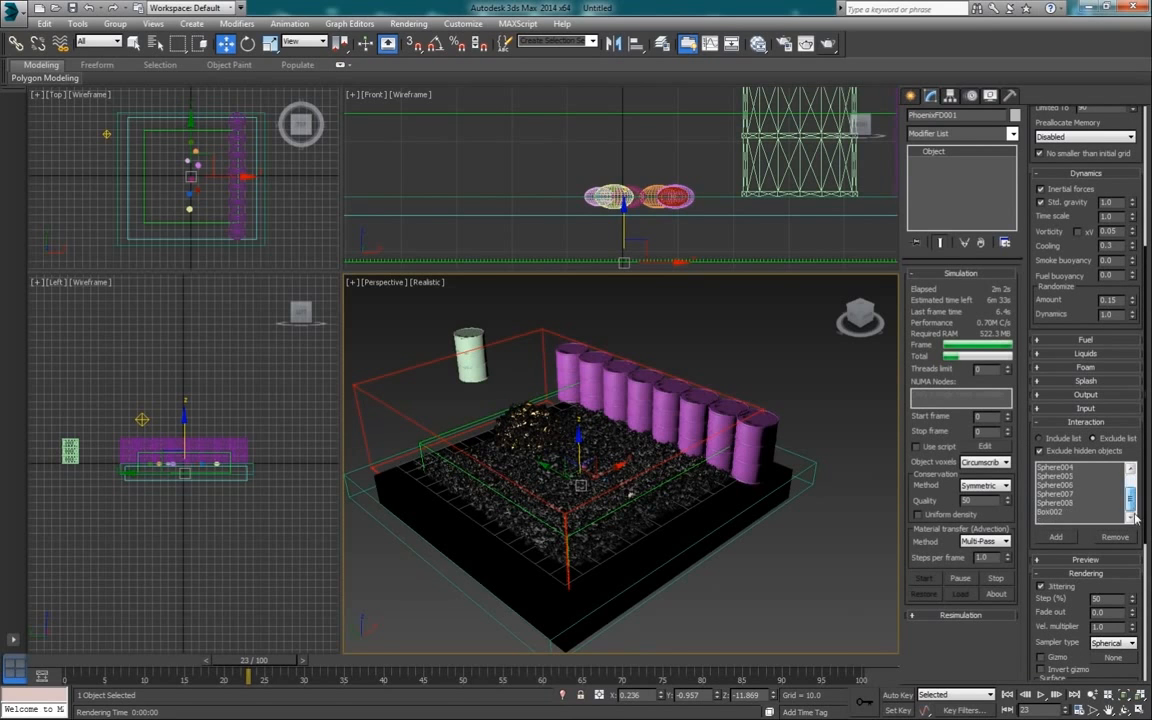
{"action": "left_click", "coordinate": [1046, 511]}
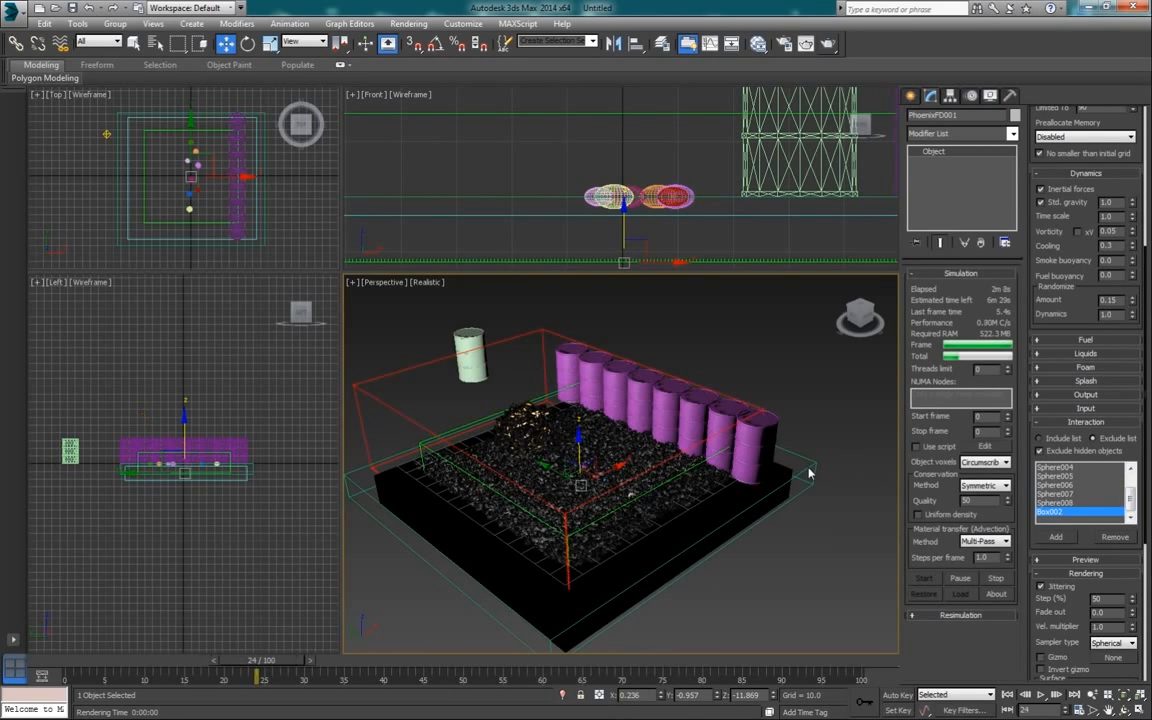
Select Box002, frame the explosion in the Perspective view, test-render the current frame, cancel it partway and dismiss the render window.
{"action": "left_click", "coordinate": [553, 204]}
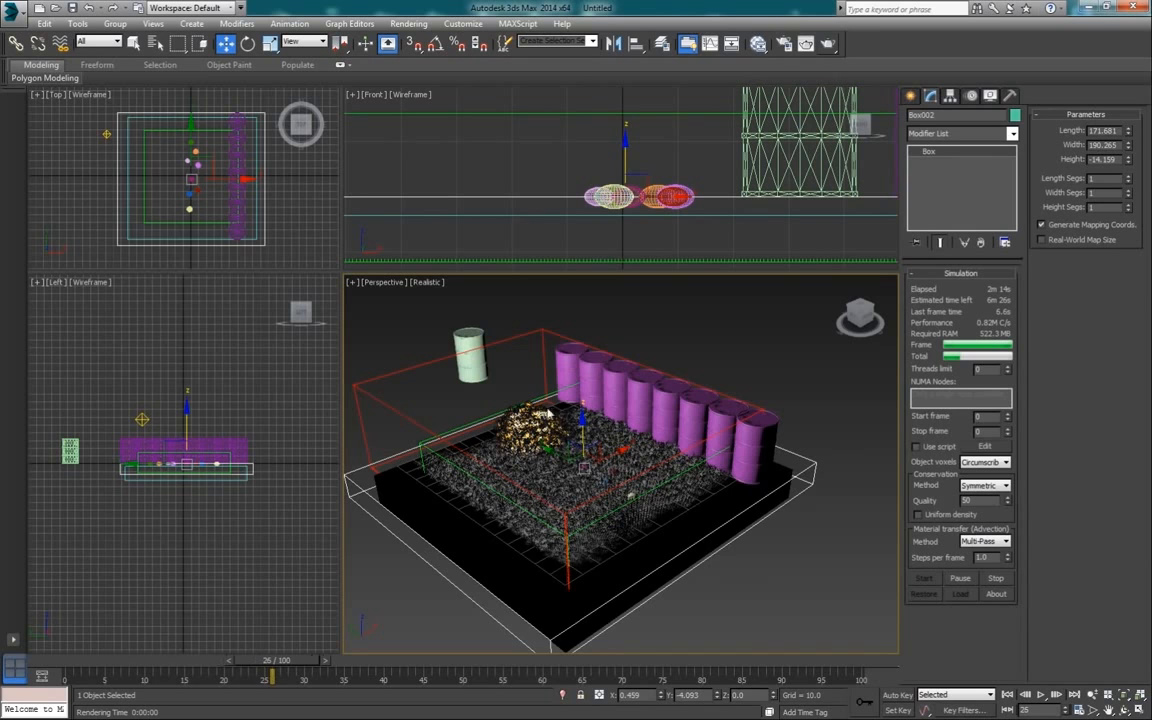
{"action": "scroll", "coordinate": [587, 445], "scroll_direction": "up", "scroll_amount": 4}
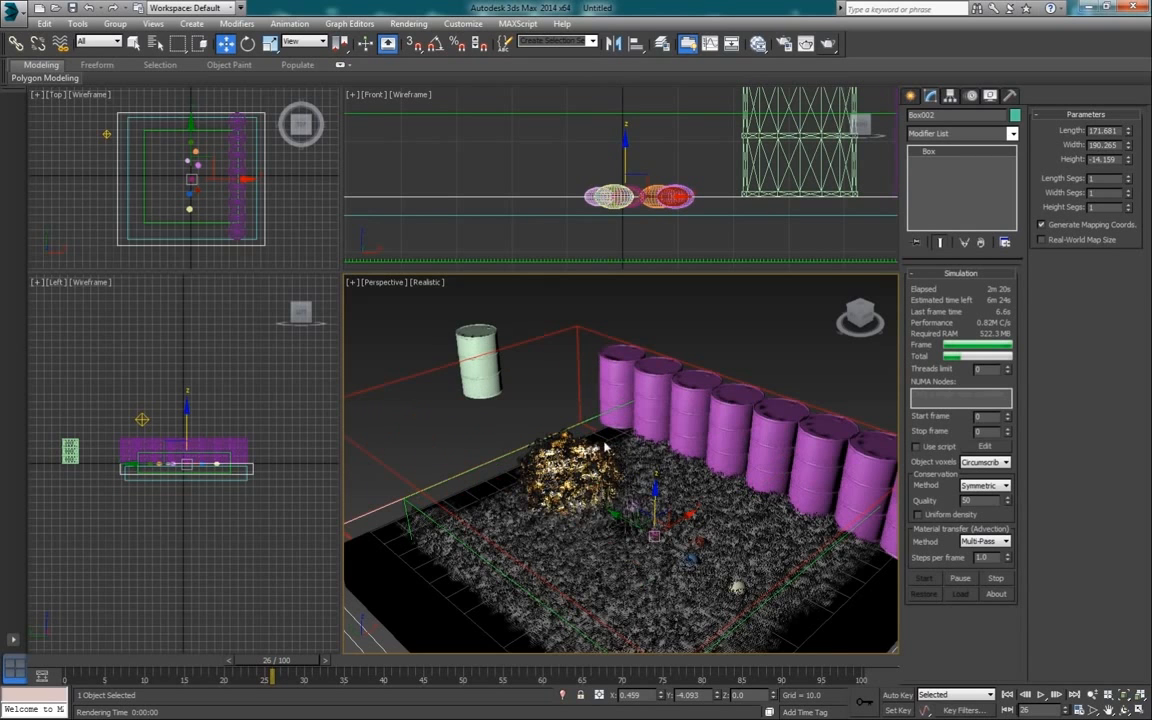
{"action": "middle_click_drag", "start_coordinate": [585, 414], "coordinate": [582, 407]}
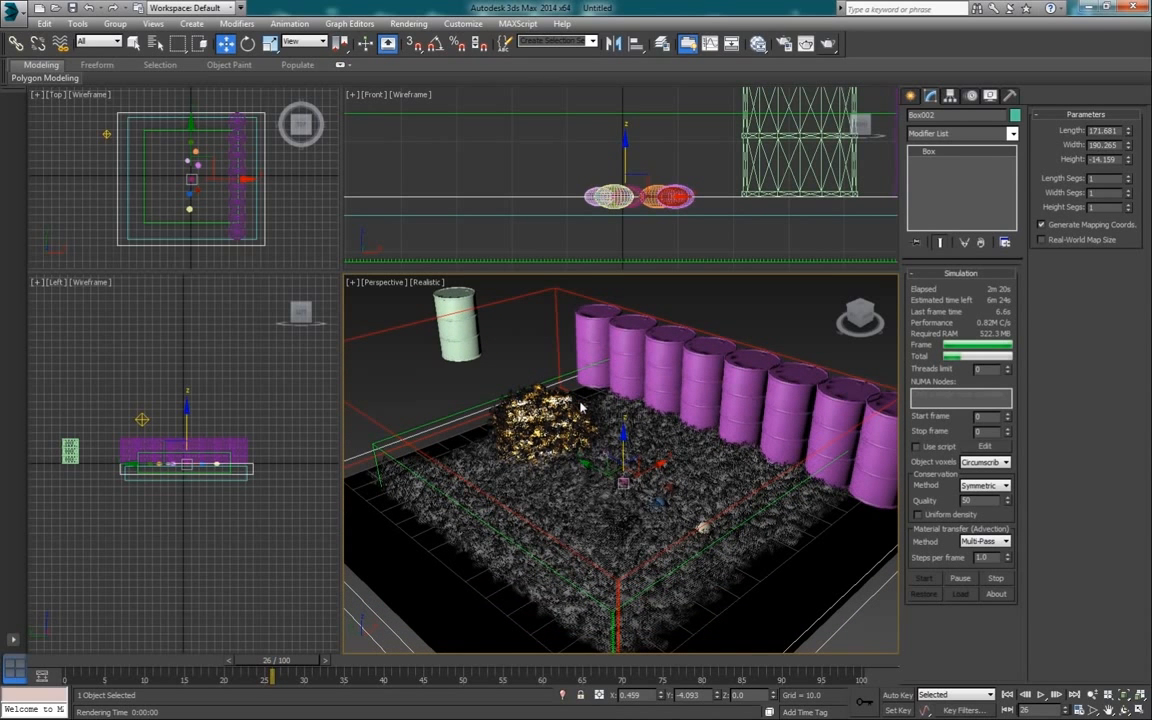
{"action": "left_click", "coordinate": [833, 47]}
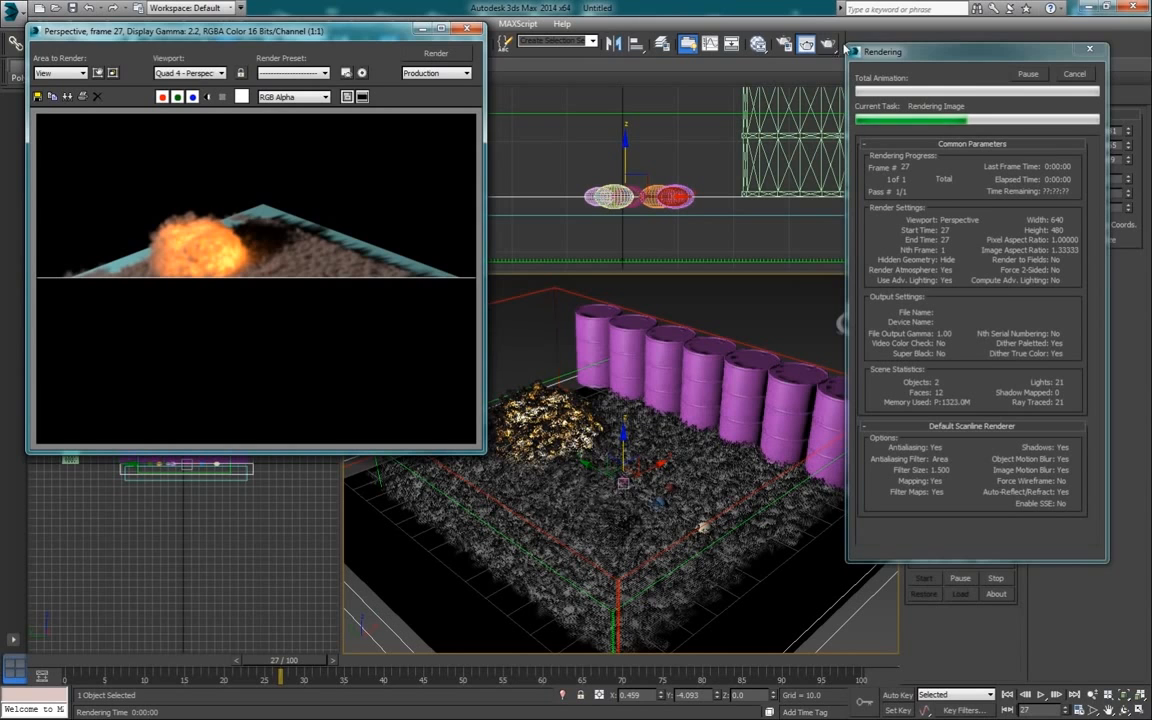
{"action": "left_click", "coordinate": [1074, 74]}
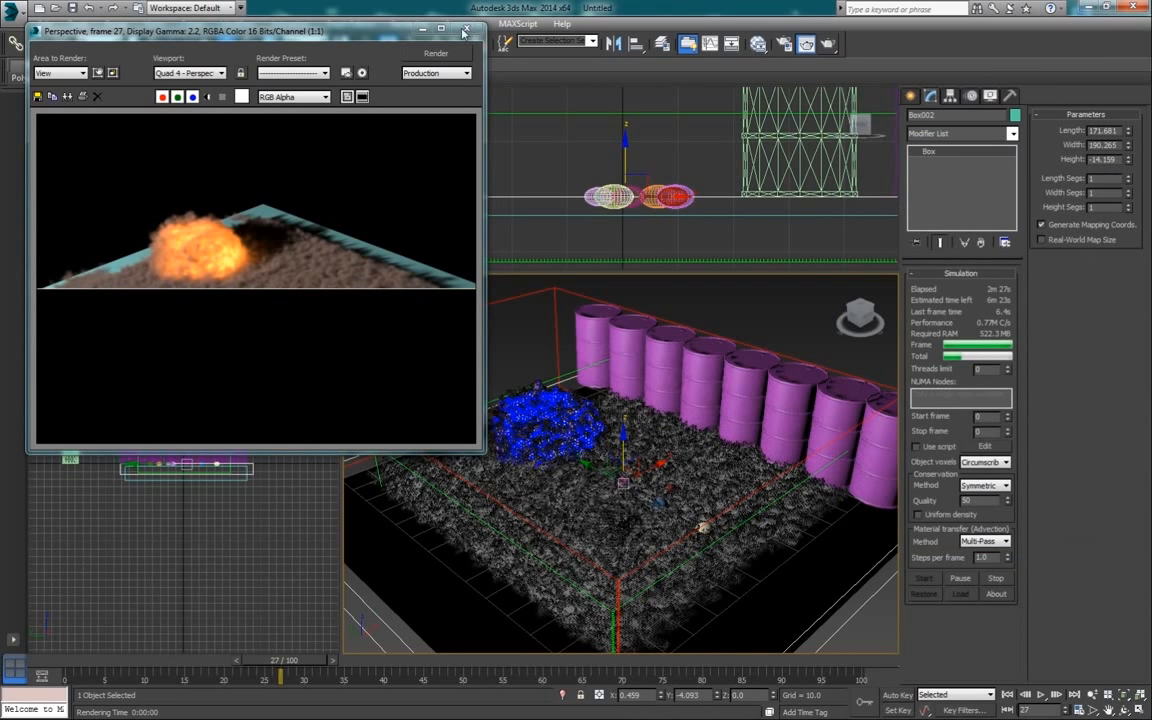
{"action": "left_click", "coordinate": [422, 30]}
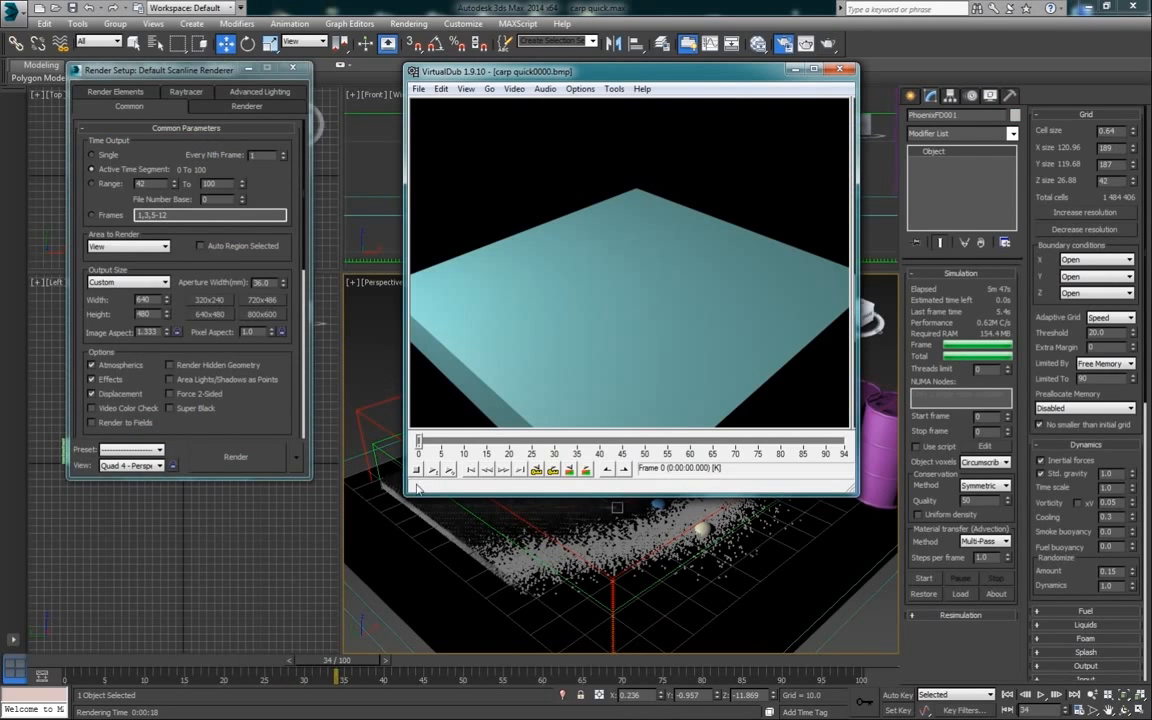
Play back the rendered carp quick image sequence in VirtualDub and close the player.
{"action": "left_click", "coordinate": [449, 470]}
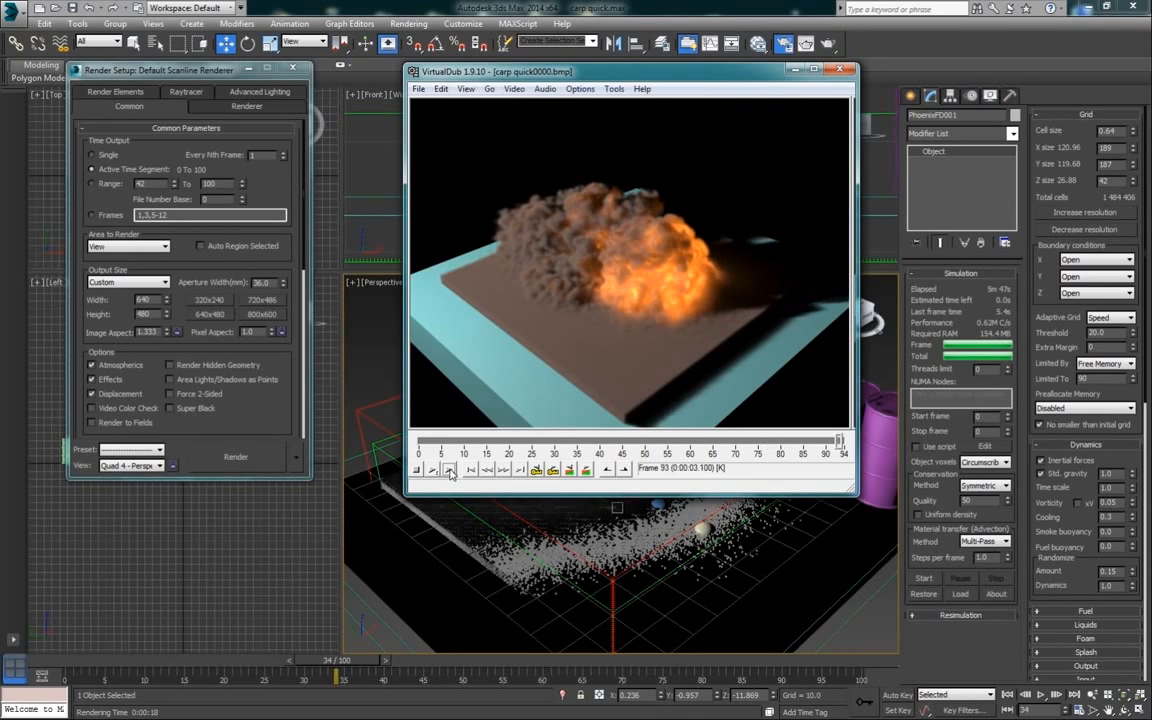
{"action": "left_click", "coordinate": [449, 470]}
{"action": "left_click", "coordinate": [449, 470]}
{"action": "left_click", "coordinate": [840, 69]}
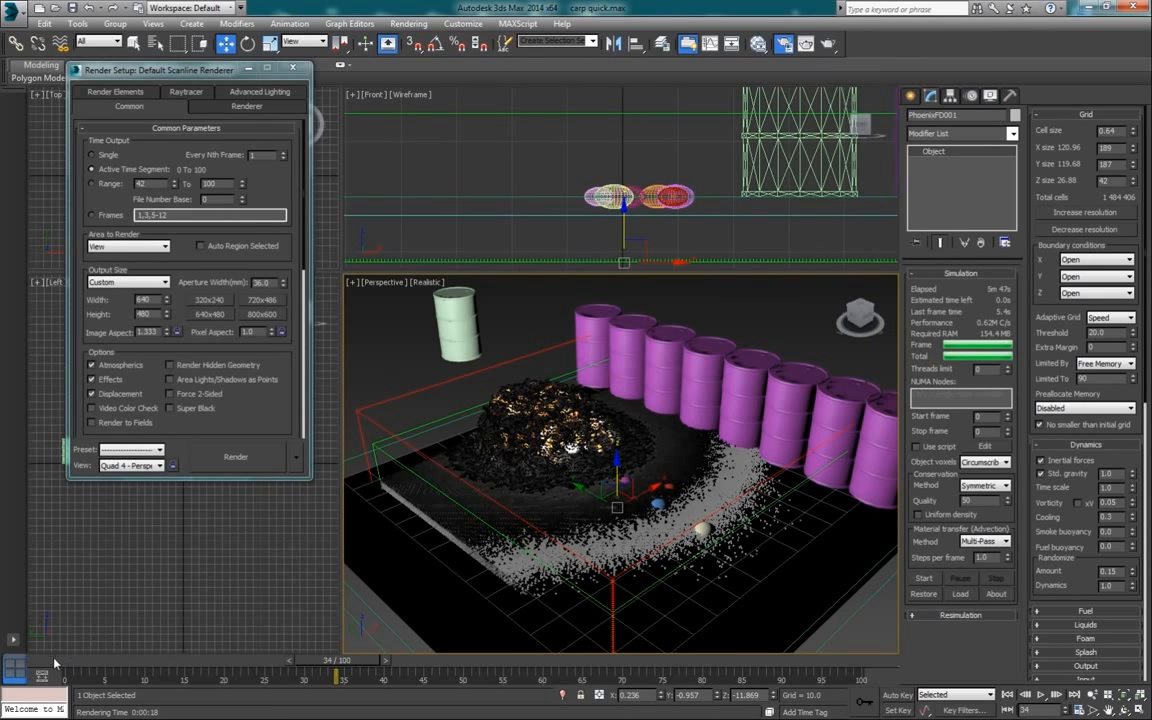
Return to frame 0, set the radius of Sphere001 to 2.7 and deselect it.
{"action": "key", "text": "Home"}
{"action": "left_click", "coordinate": [542, 445]}
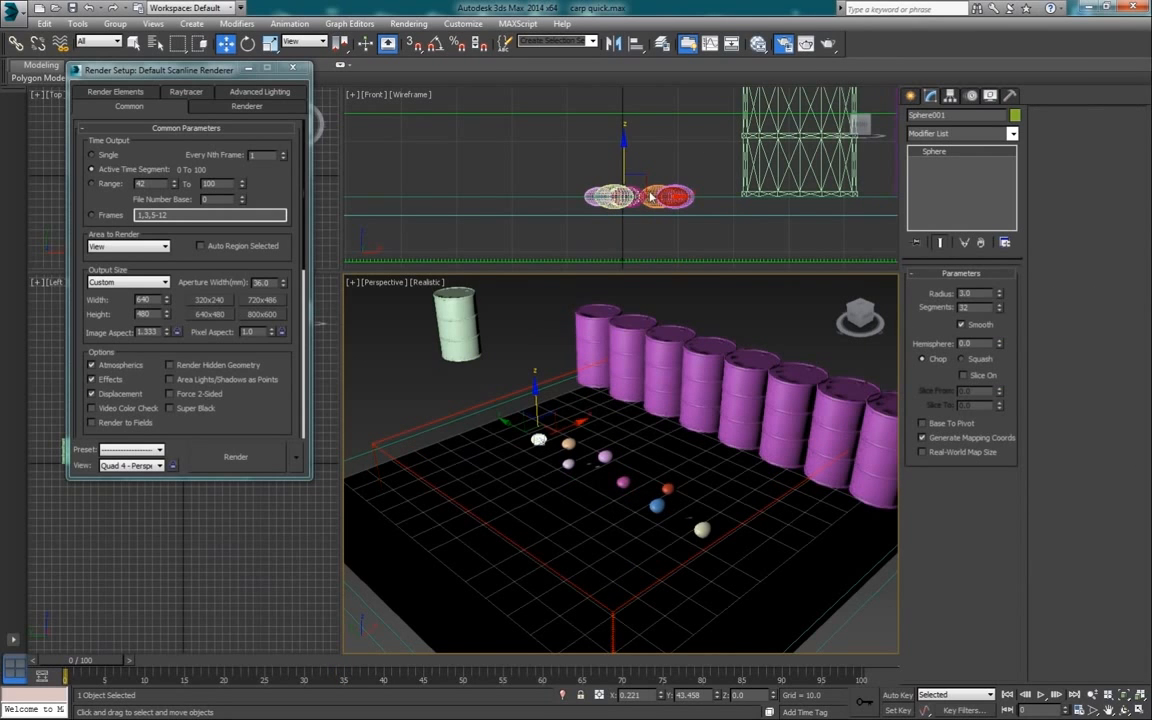
{"action": "double_click", "coordinate": [970, 294]}
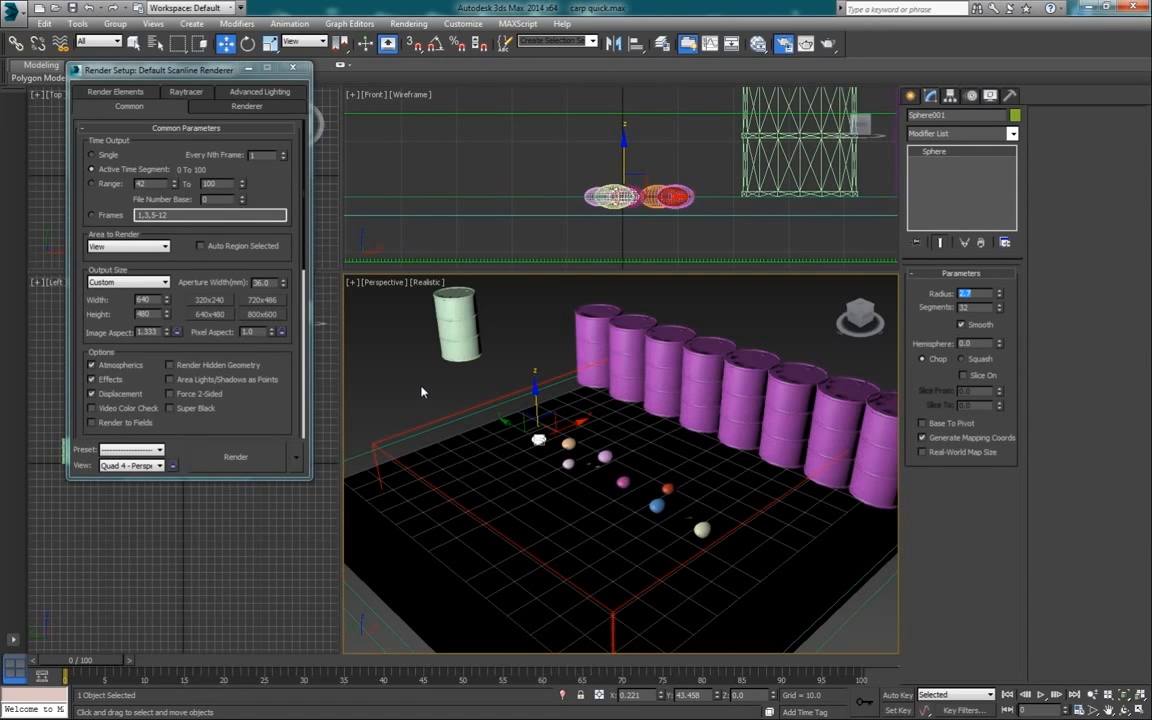
{"action": "left_click", "coordinate": [553, 387]}
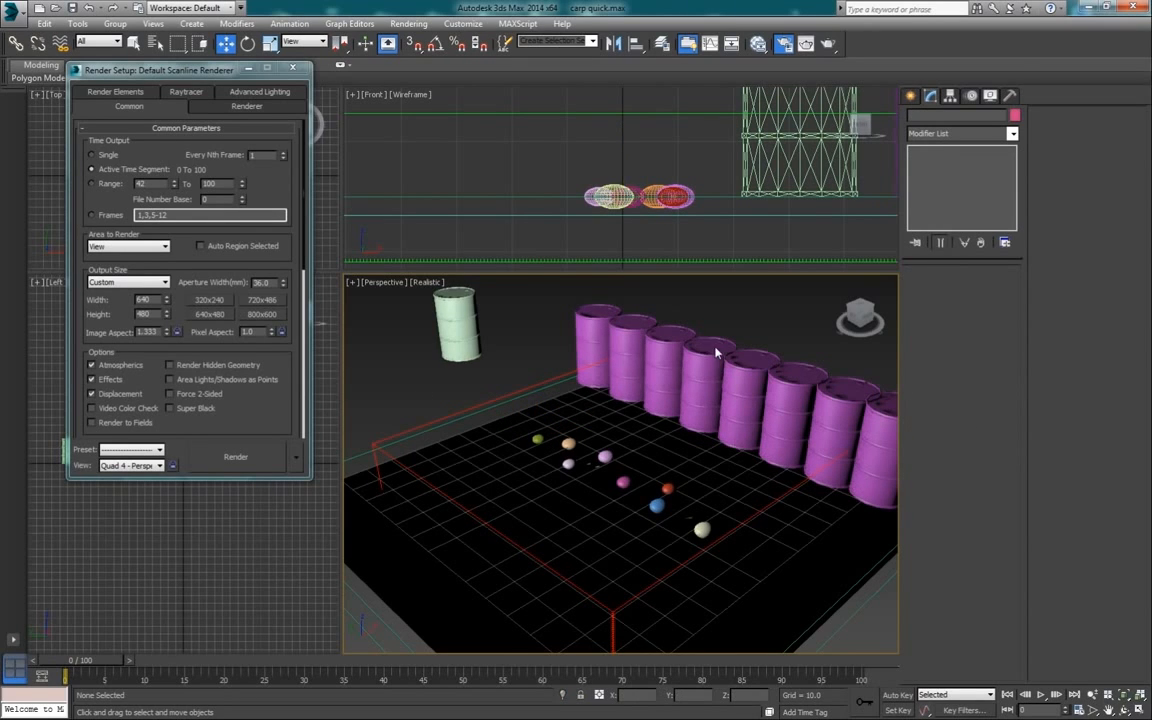
Enlarge the Phoenix FD grid to 214 cells in X and 234 cells in Y.
{"action": "left_click", "coordinate": [428, 428]}
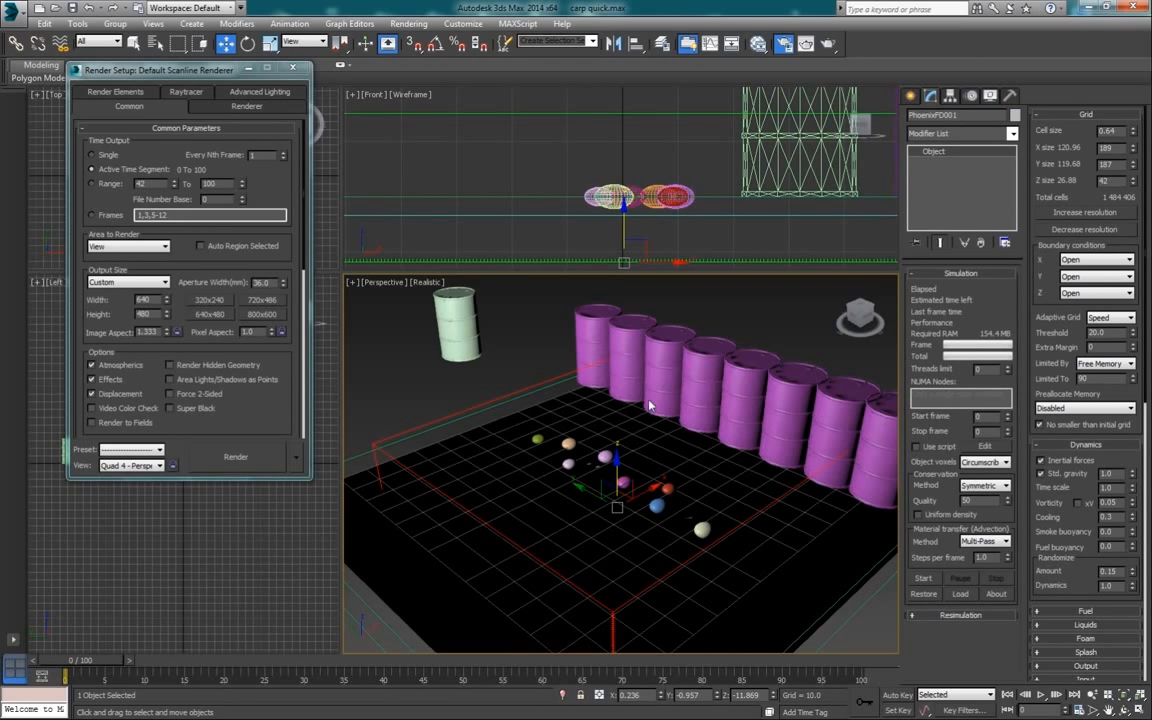
{"action": "double_click", "coordinate": [1134, 146]}
{"action": "mouse_move", "coordinate": [1134, 149]}
{"action": "left_mouse_down"}
{"action": "mouse_move", "coordinate": [1137, 161]}
{"action": "mouse_move", "coordinate": [1138, 149]}
{"action": "left_mouse_up"}
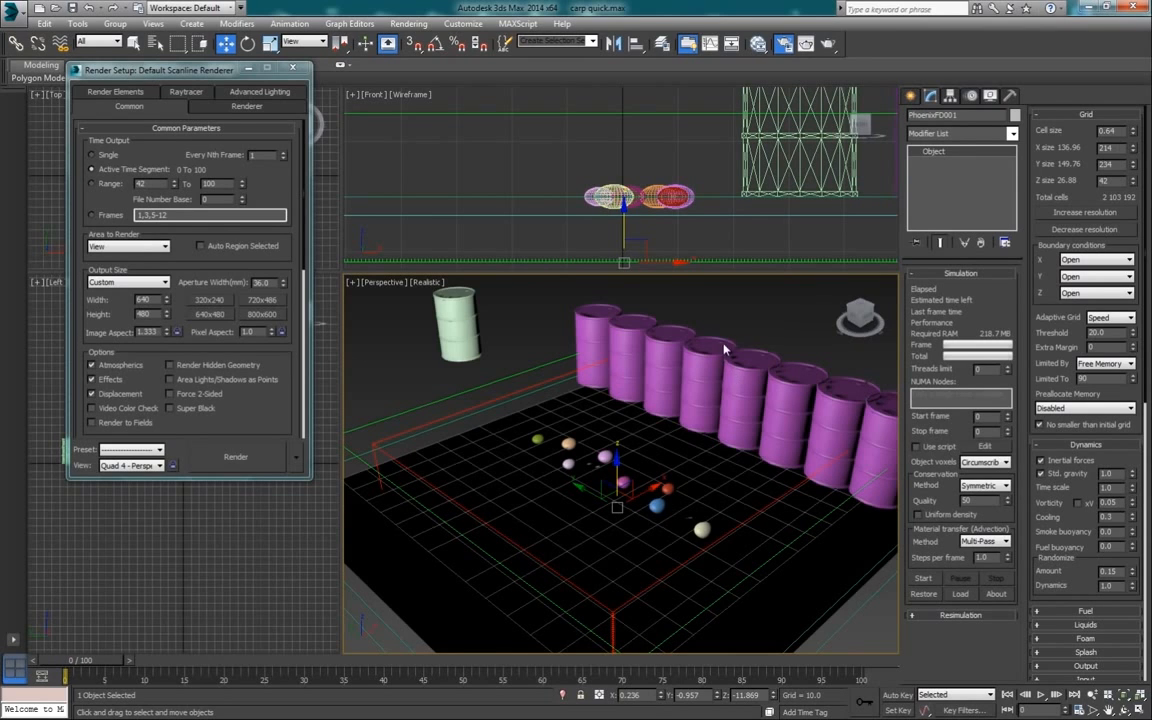
Open the object properties of the ground box Box001, check its rendering options and accept the dialog.
{"action": "left_click", "coordinate": [835, 578]}
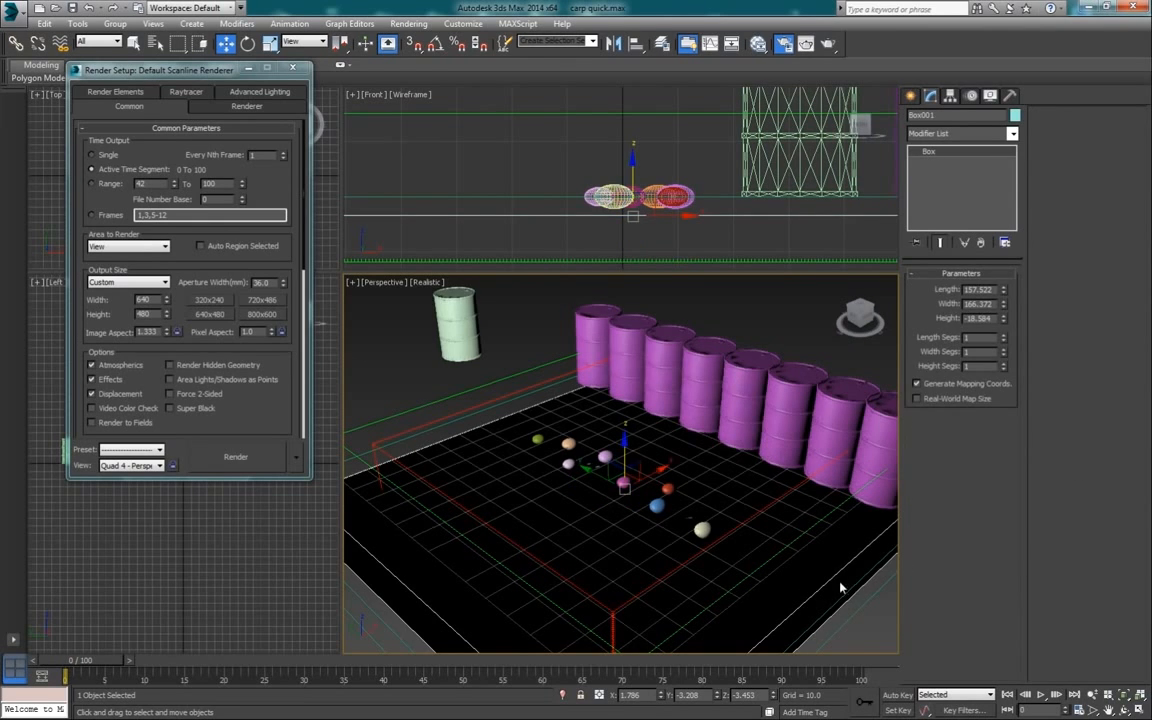
{"action": "right_click", "coordinate": [829, 575]}
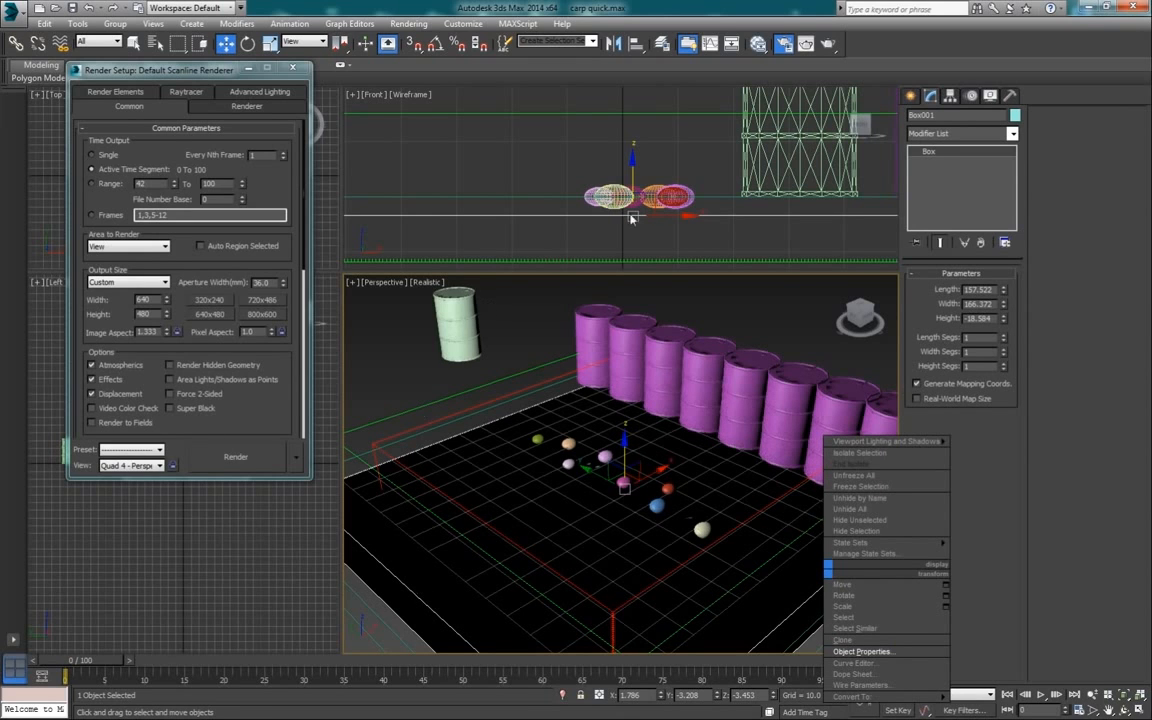
{"action": "left_click", "coordinate": [880, 654]}
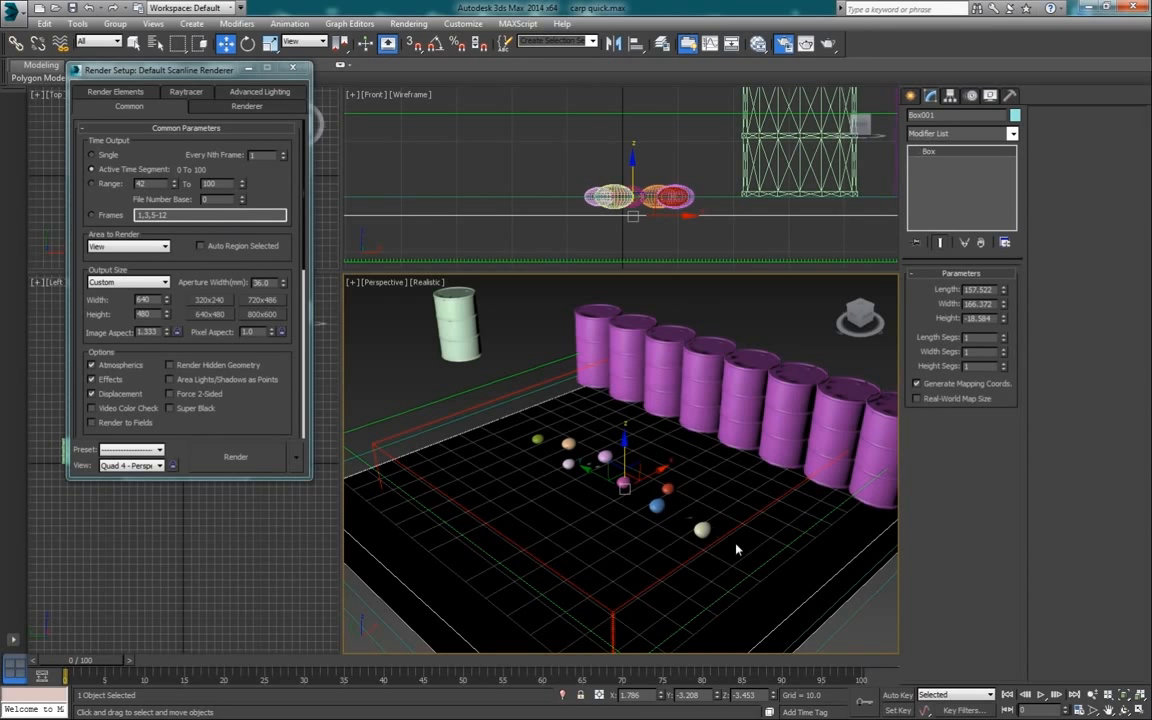
{"action": "right_click", "coordinate": [820, 588]}
{"action": "left_click", "coordinate": [870, 653]}
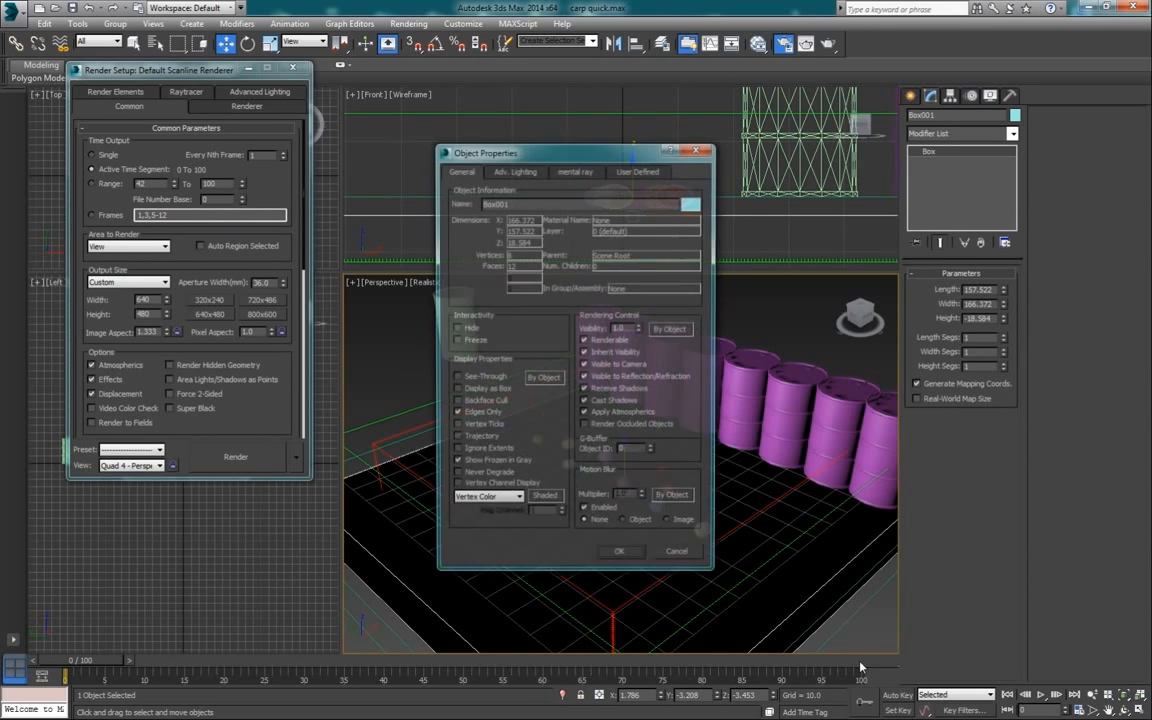
{"action": "left_click", "coordinate": [620, 556]}
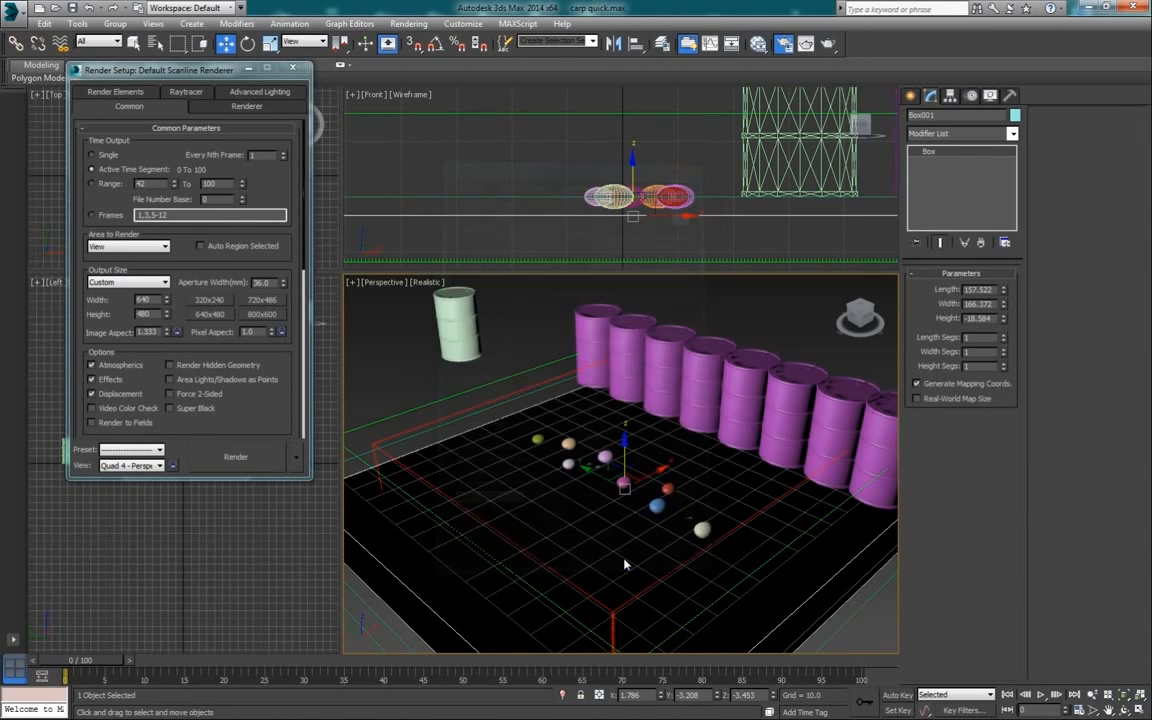
Extend the animation's end time to frame 200 in the time configuration.
{"action": "left_click", "coordinate": [1078, 702]}
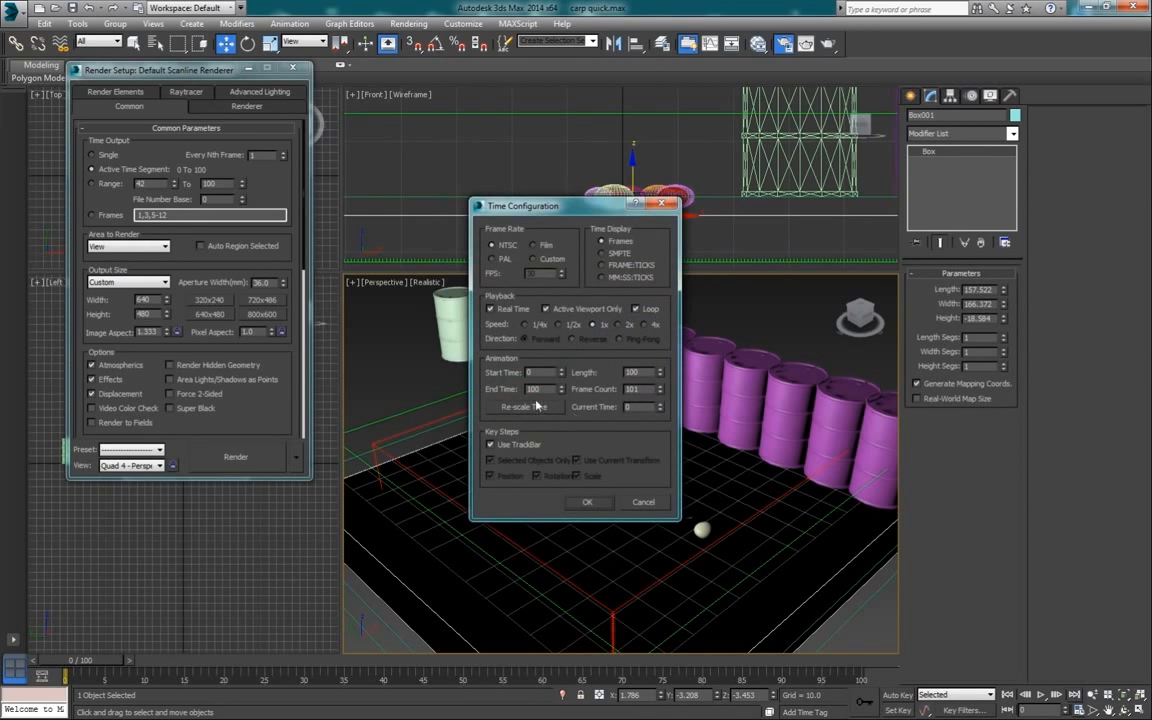
{"action": "type", "text": "200"}
{"action": "key", "text": "Return"}
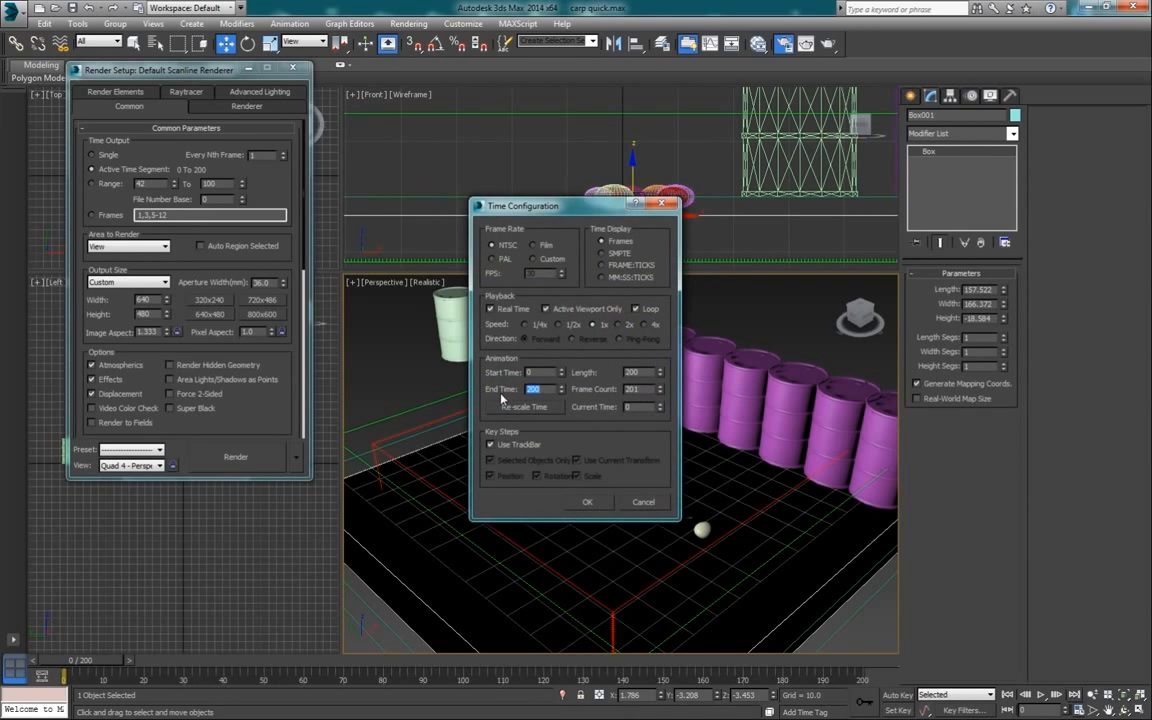
{"action": "left_click", "coordinate": [587, 503]}
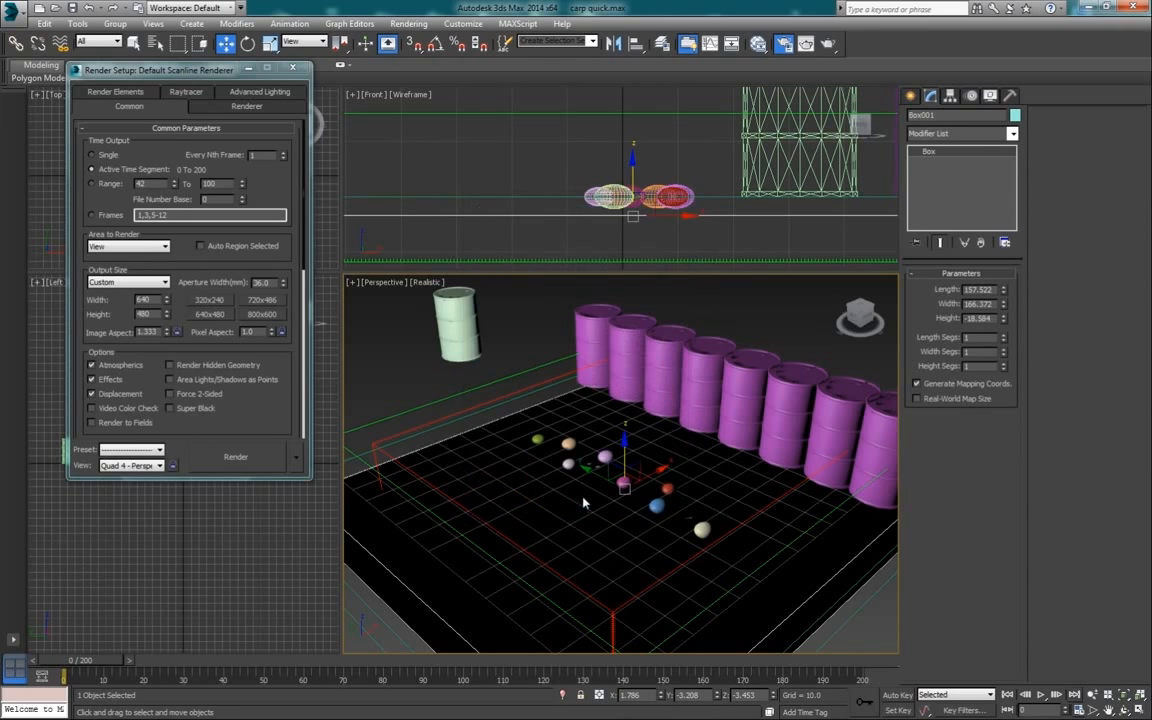
Increase the Phoenix FD grid's resolution to a cell size of 0.262 and save the scene.
{"action": "left_click", "coordinate": [515, 401]}
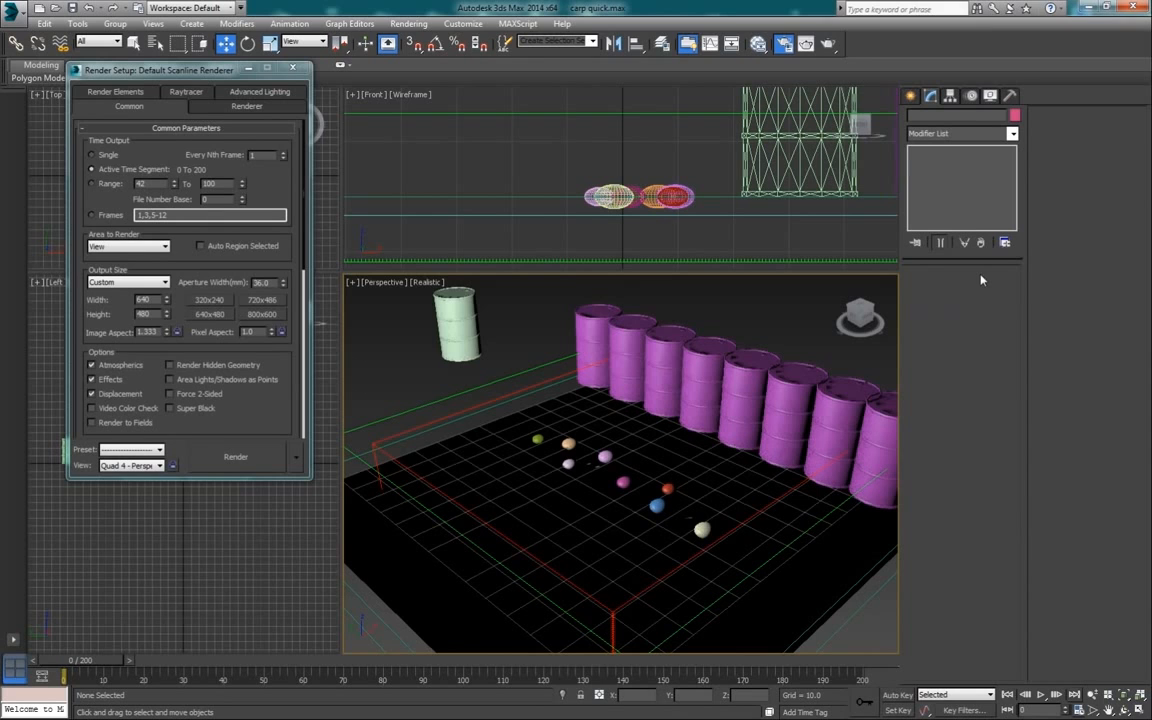
{"action": "left_click", "coordinate": [624, 266]}
{"action": "left_click", "coordinate": [1088, 213]}
{"action": "left_click", "coordinate": [1088, 213]}
{"action": "left_click", "coordinate": [1088, 213]}
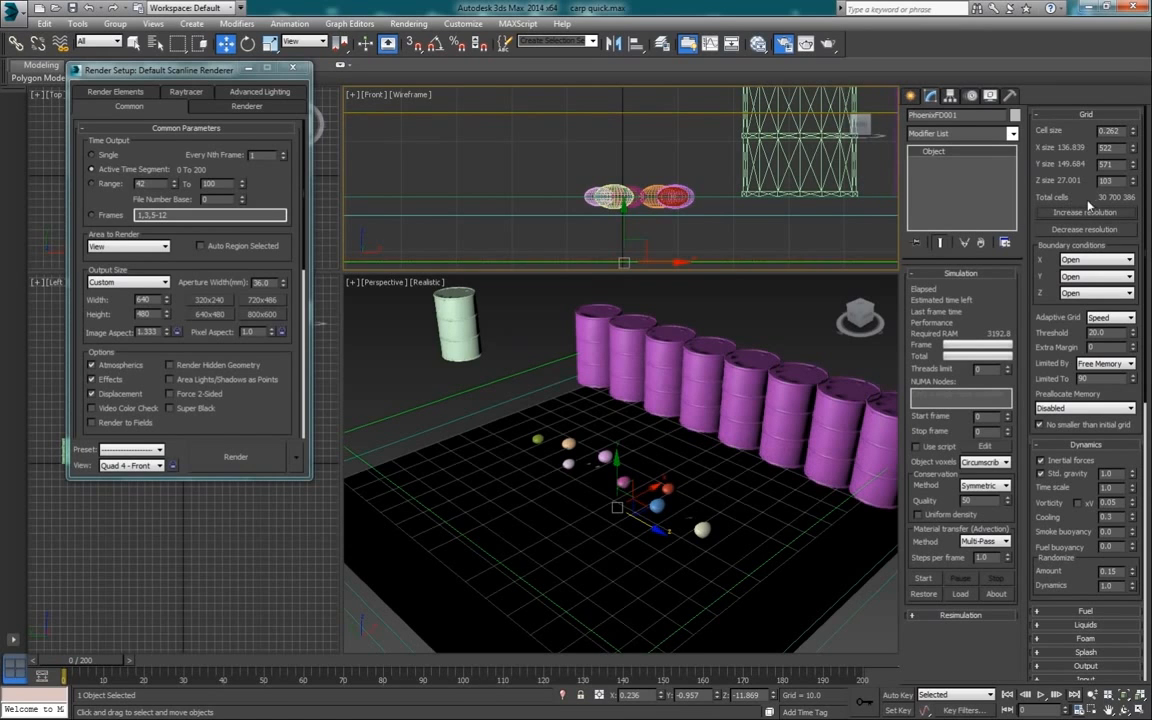
{"action": "left_click", "coordinate": [72, 7]}
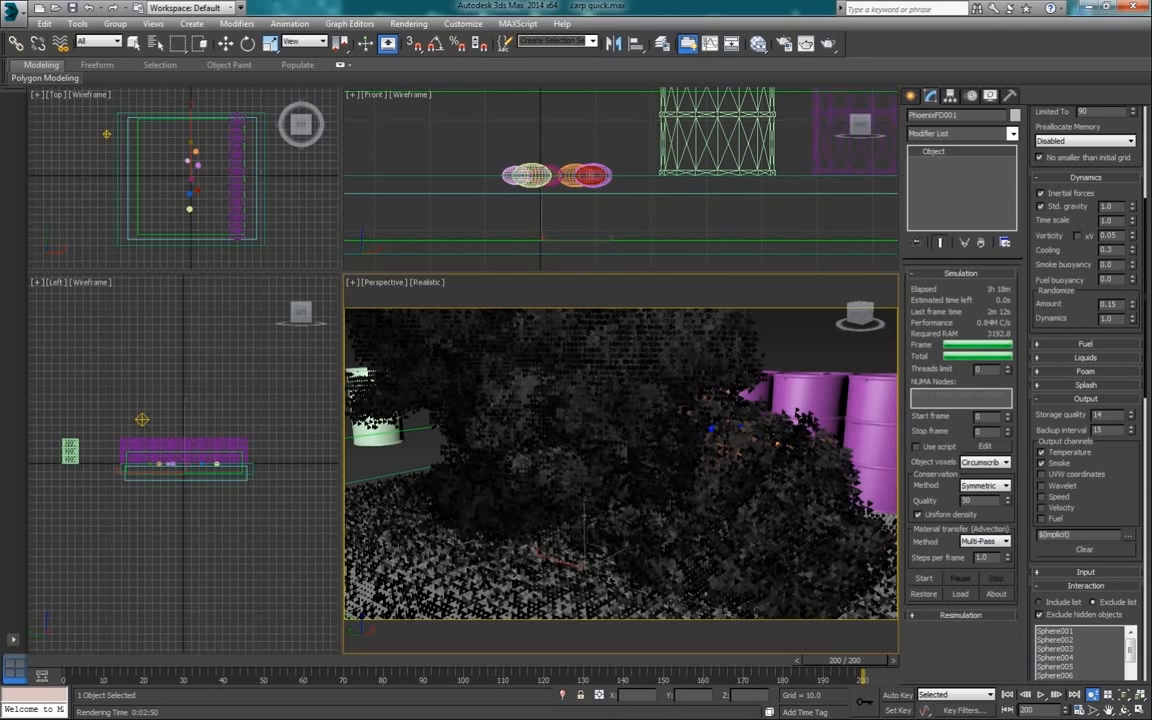
Switch to VLC media player and play the rendered carp quick0000.avi in full screen.
{"action": "key", "text": "alt+Tab"}
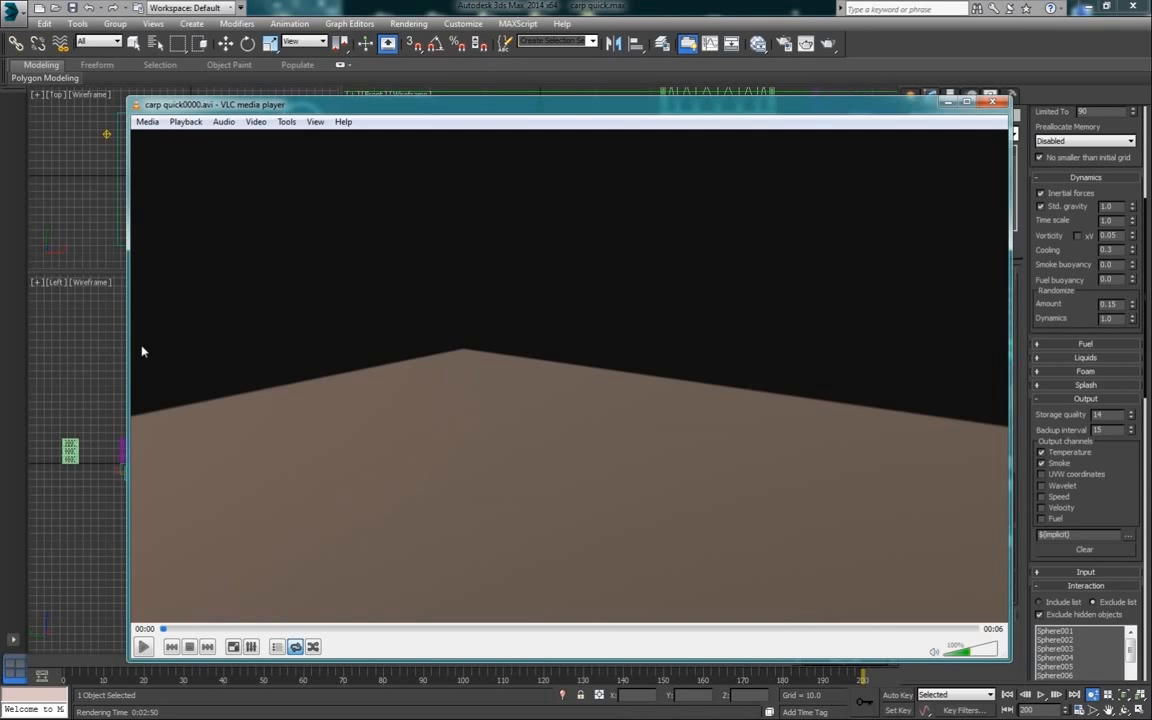
{"action": "double_click", "coordinate": [429, 290]}
{"action": "left_click", "coordinate": [13, 704]}
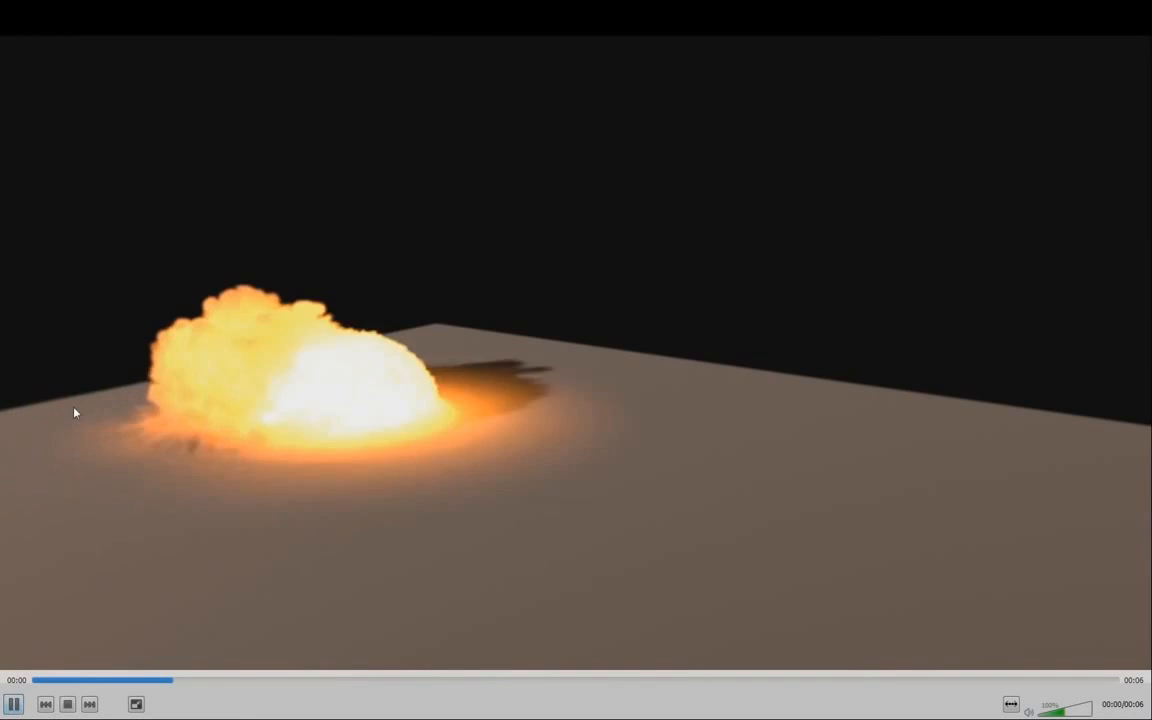